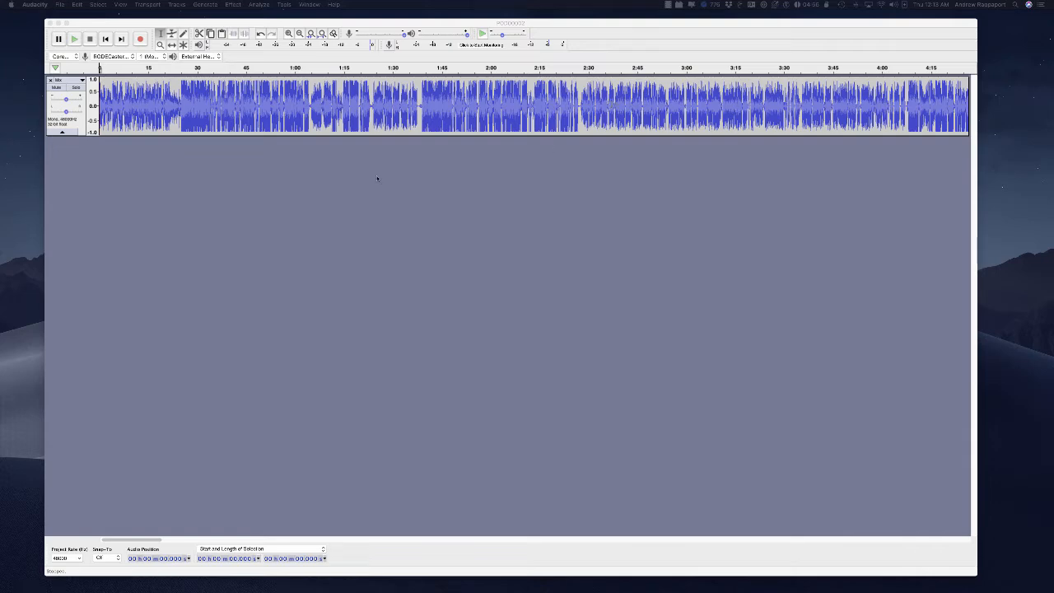
Step: Mute the existing Mix track and record about 19 seconds of audio onto a new track
{"action": "left_click", "coordinate": [56, 87]}
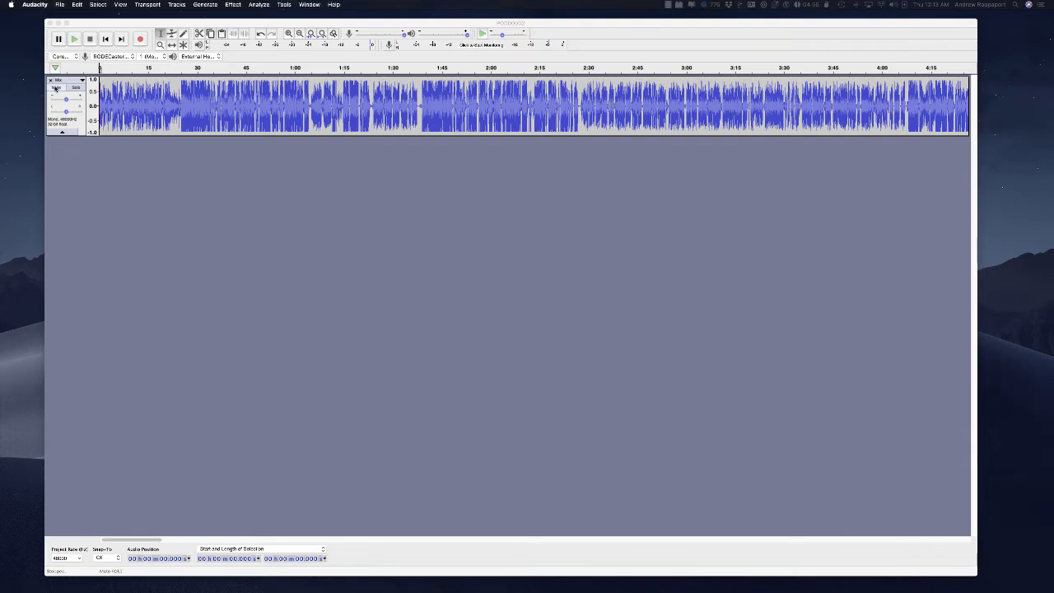
{"action": "left_click", "coordinate": [56, 88]}
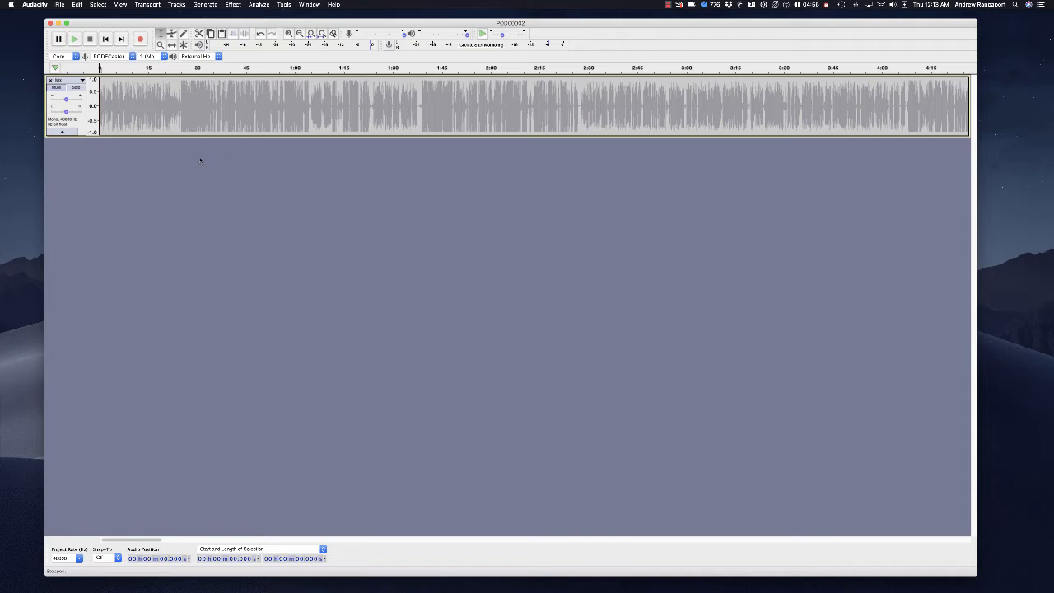
{"action": "key", "text": "shift"}
{"action": "key", "text": "shift+r"}
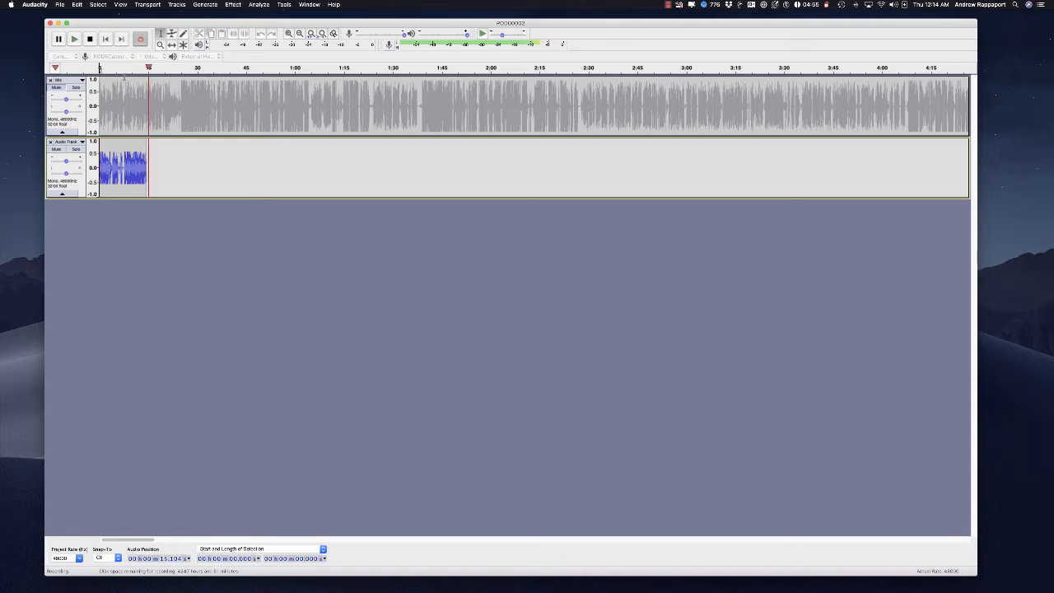
{"action": "left_click", "coordinate": [93, 44]}
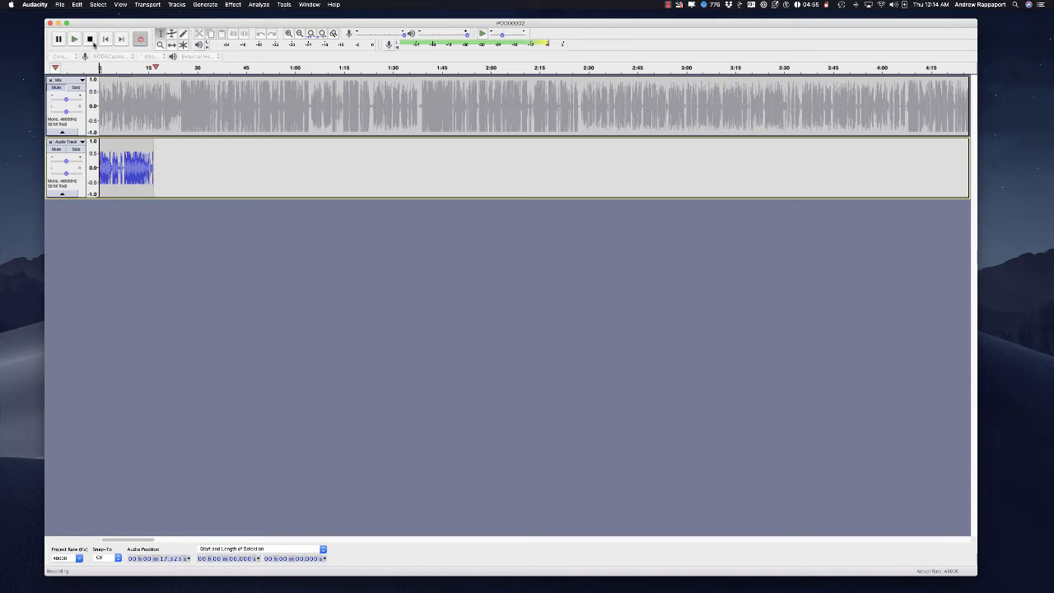
{"action": "left_click", "coordinate": [93, 44]}
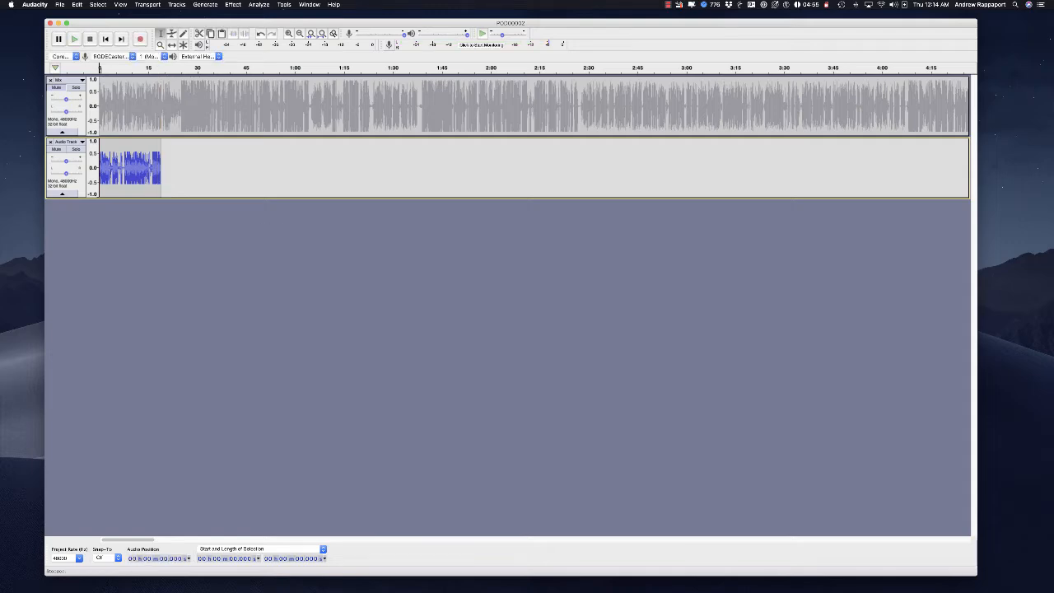
Step: Switch to Finder and import BIME.mp3 from the Commercials folder into the Audacity project as a new track
{"action": "left_click_drag", "start_coordinate": [0, 272], "coordinate": [236, 241]}
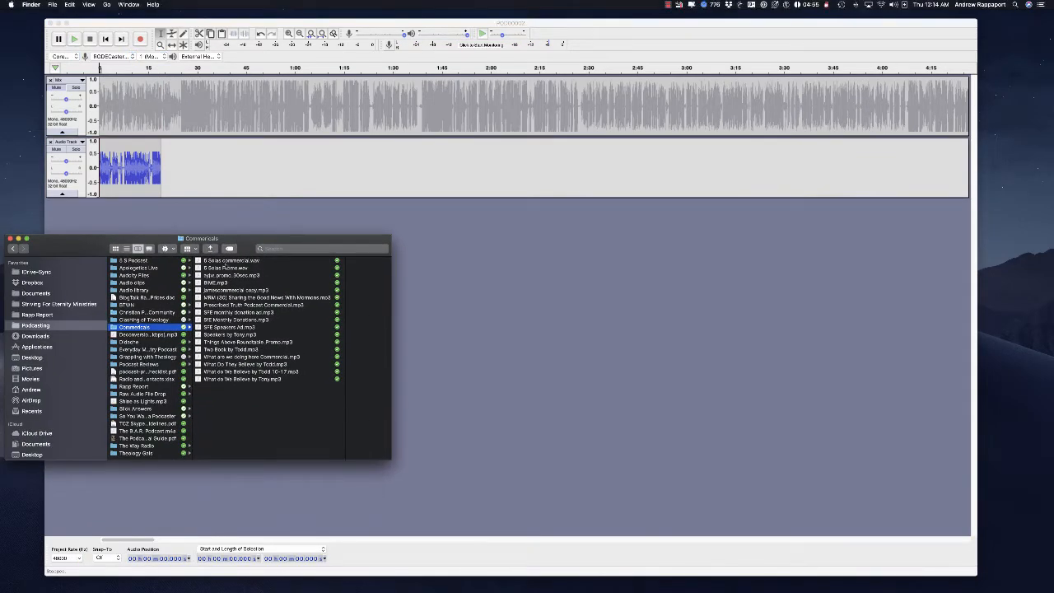
{"action": "left_click", "coordinate": [212, 283]}
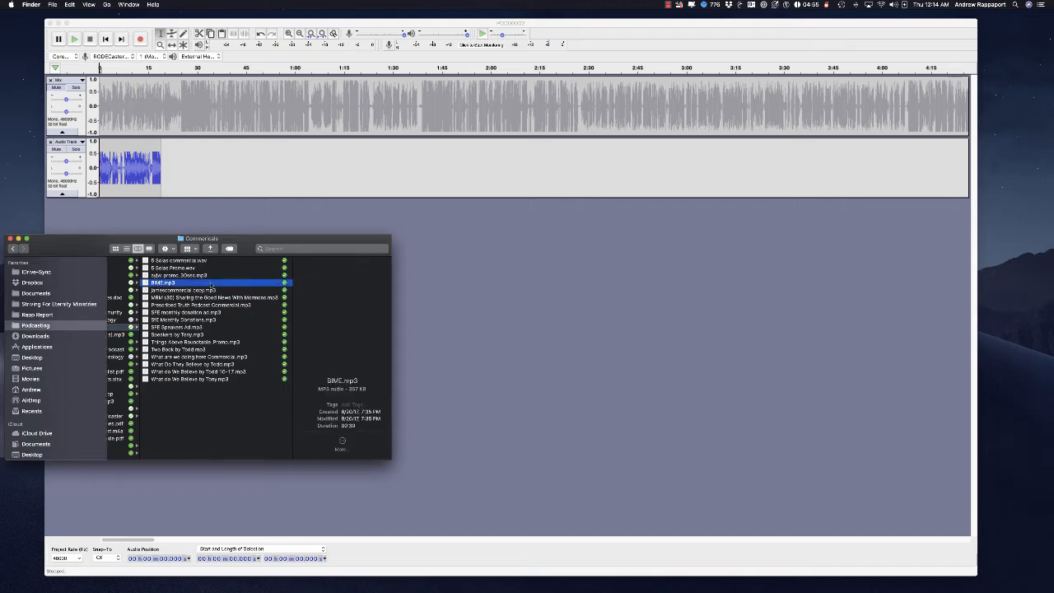
{"action": "left_click_drag", "start_coordinate": [211, 285], "coordinate": [487, 258]}
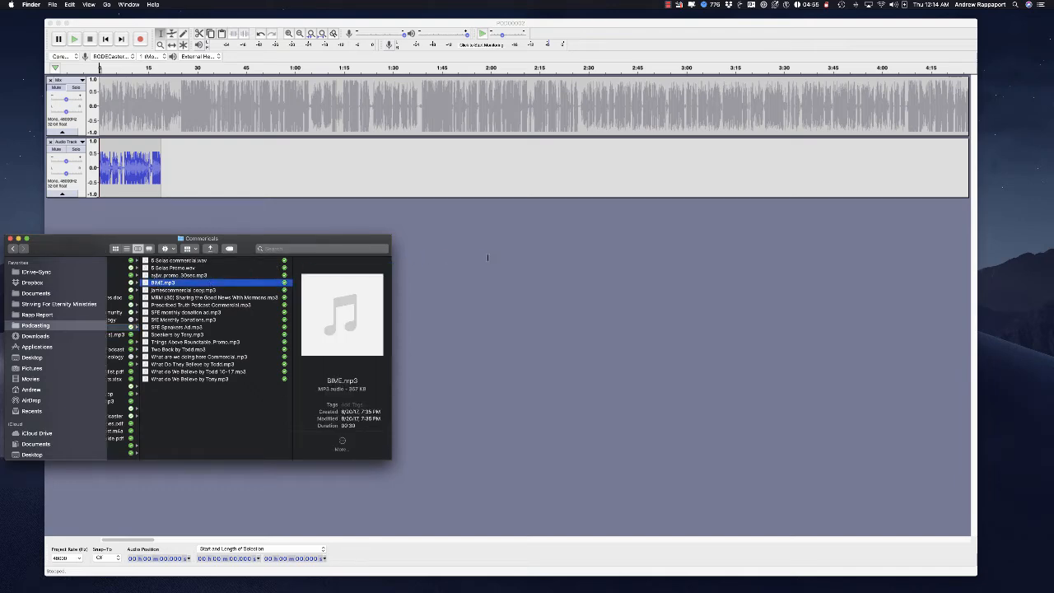
{"action": "left_click_drag", "start_coordinate": [272, 238], "coordinate": [0, 230]}
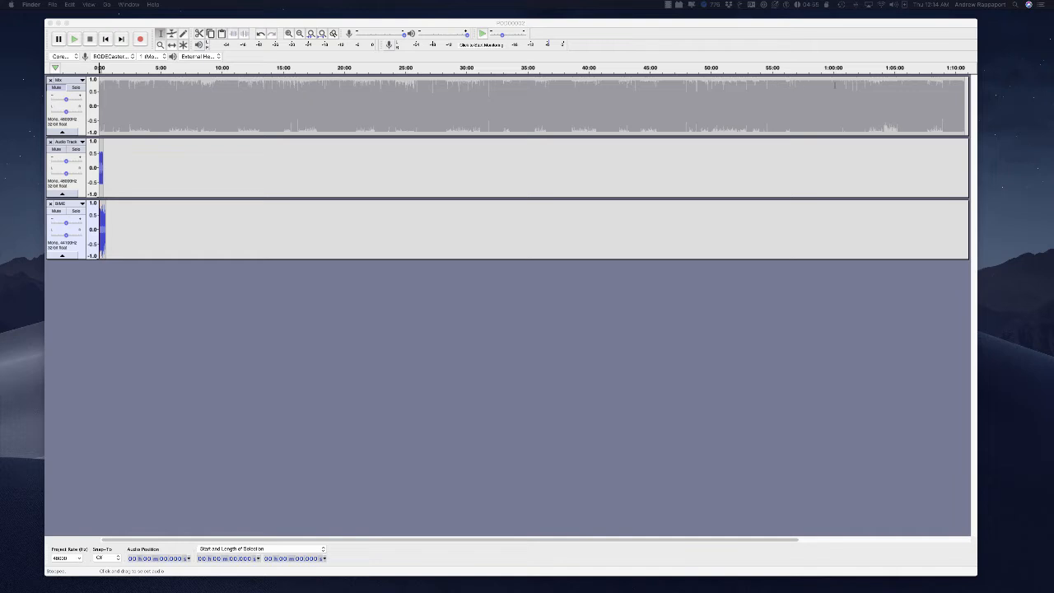
Step: Examine the opening of the three tracks up close, then view the full length of the project
{"action": "left_click", "coordinate": [288, 36]}
{"action": "left_click", "coordinate": [288, 36]}
{"action": "left_click", "coordinate": [288, 36]}
{"action": "left_click", "coordinate": [288, 36]}
{"action": "left_click", "coordinate": [288, 36]}
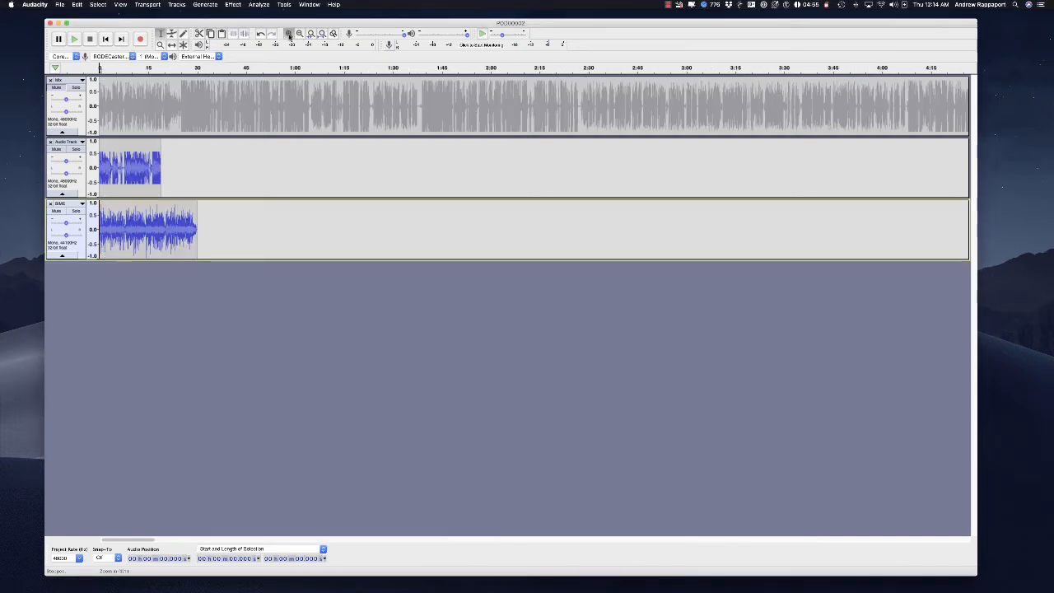
{"action": "left_click", "coordinate": [289, 36]}
{"action": "left_click", "coordinate": [288, 37]}
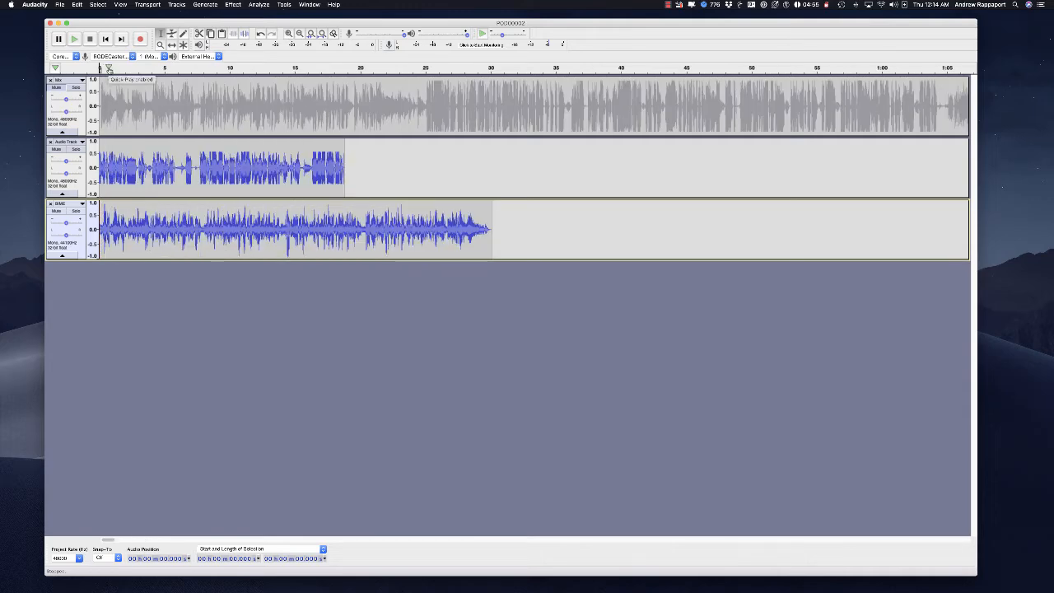
{"action": "left_click", "coordinate": [104, 81]}
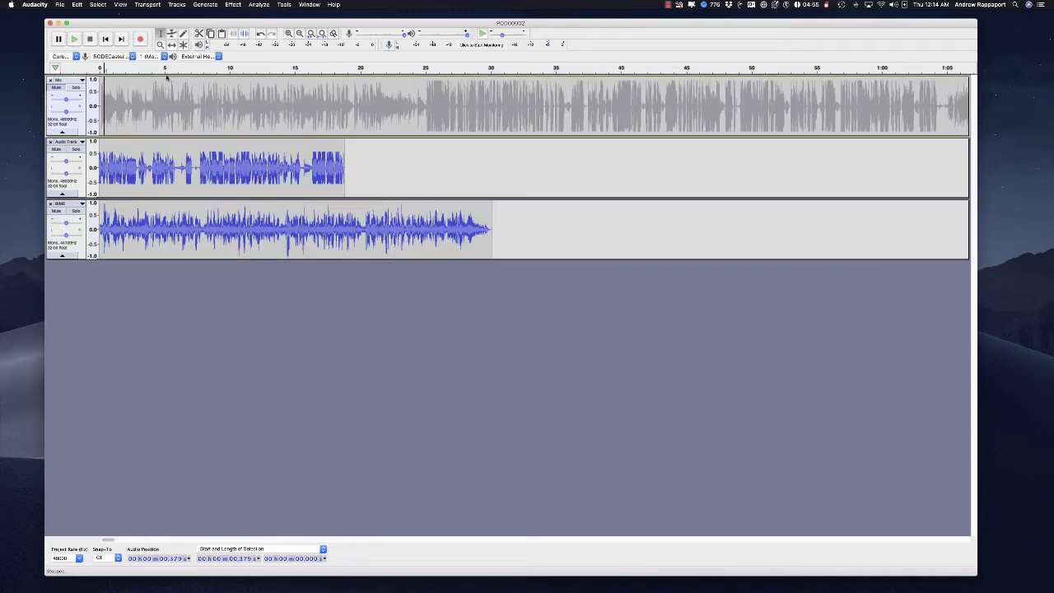
{"action": "left_click", "coordinate": [323, 35]}
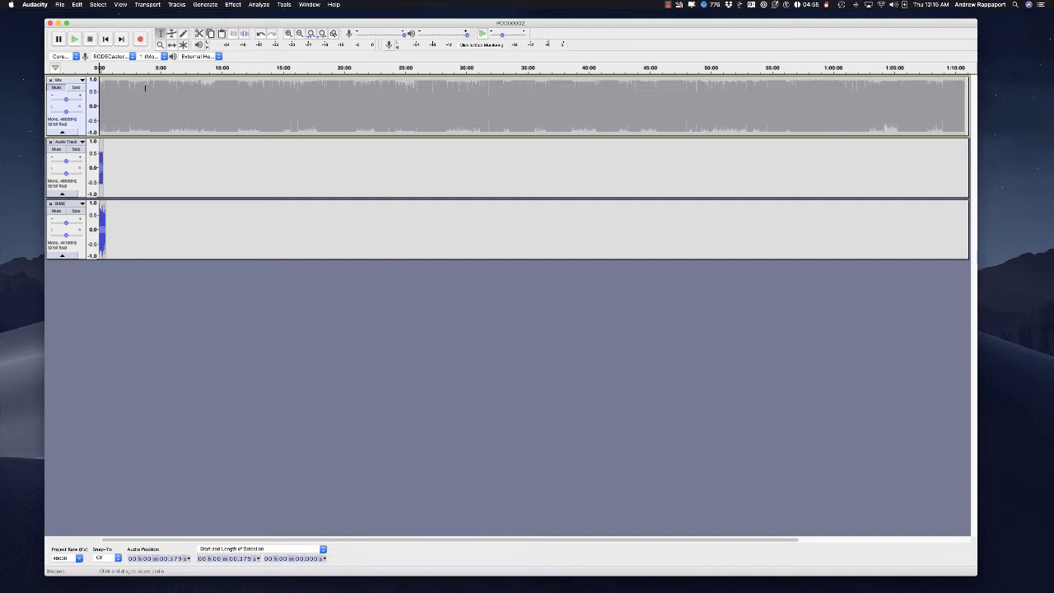
Step: Use the Time Shift Tool to move the BIME clip so it starts where the recorded clip ends
{"action": "left_click", "coordinate": [107, 85]}
{"action": "left_click", "coordinate": [288, 33]}
{"action": "left_click", "coordinate": [288, 33]}
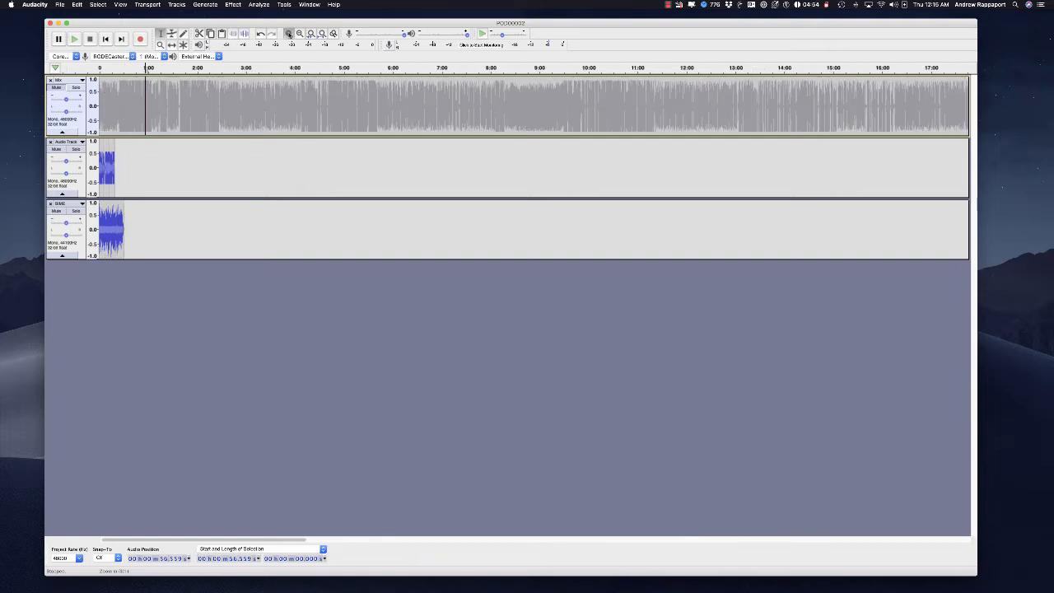
{"action": "left_click", "coordinate": [288, 33]}
{"action": "left_click", "coordinate": [288, 33]}
{"action": "left_click", "coordinate": [289, 33]}
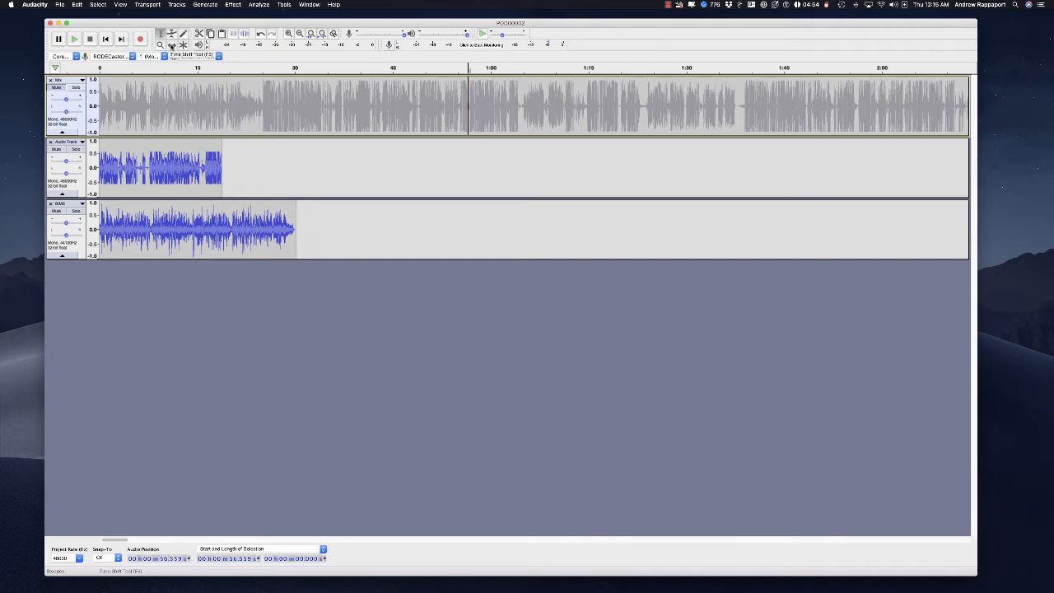
{"action": "left_click", "coordinate": [171, 45]}
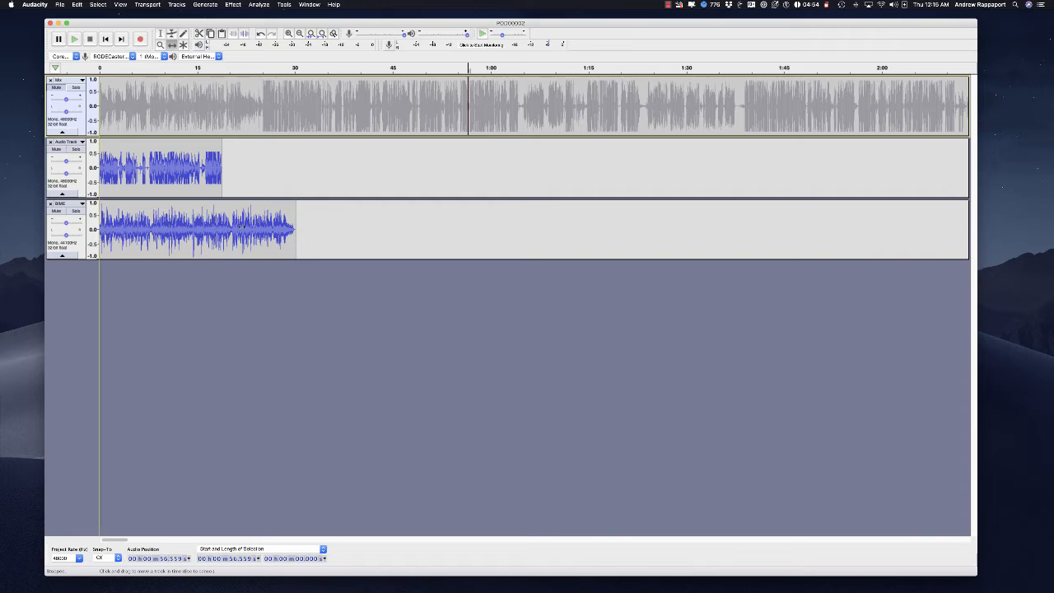
{"action": "left_click_drag", "start_coordinate": [169, 227], "coordinate": [295, 225]}
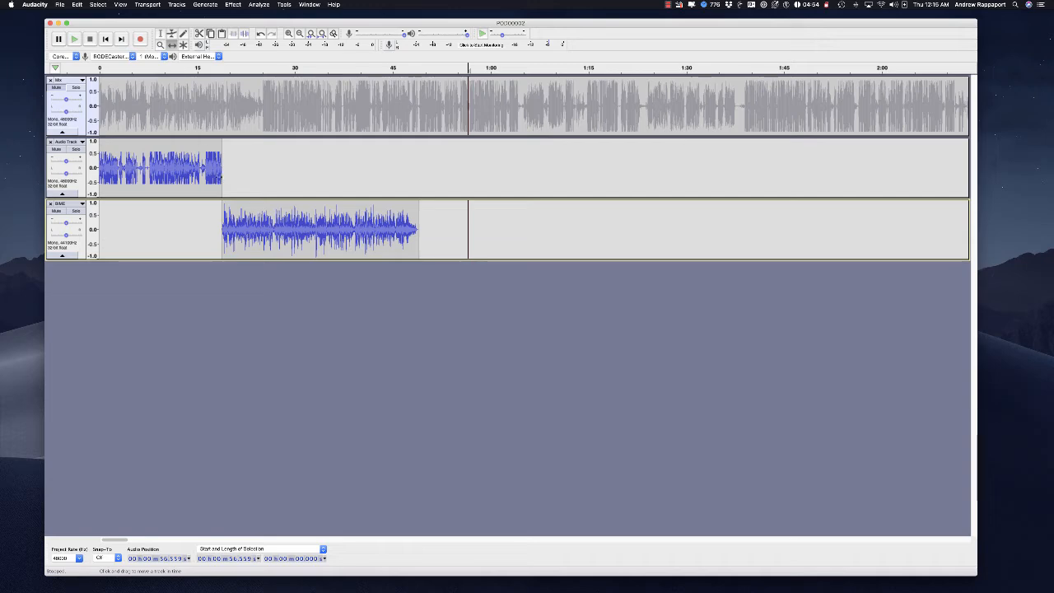
Step: Move the BIME clip back to the beginning of the timeline with the Time Shift Tool
{"action": "left_click", "coordinate": [163, 34]}
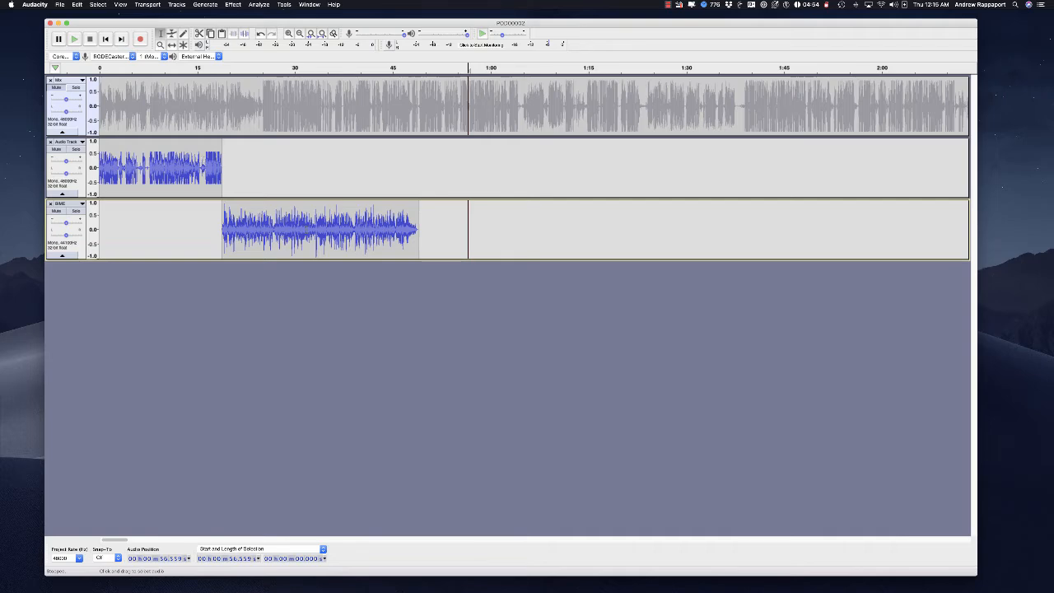
{"action": "key", "text": "F5"}
{"action": "left_click_drag", "start_coordinate": [170, 227], "coordinate": [121, 222]}
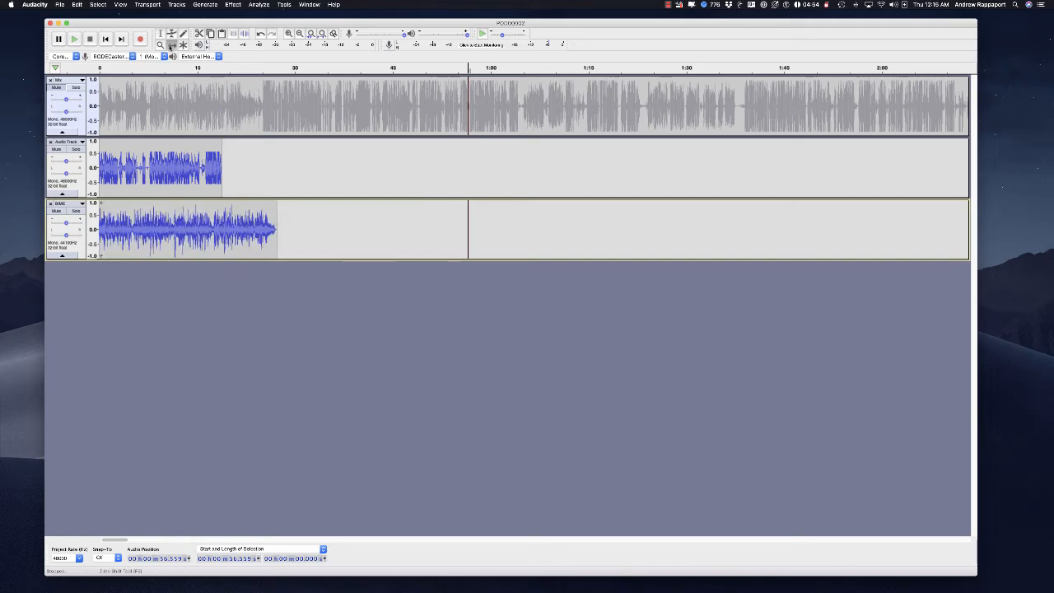
Step: Select a range spanning the recorded track and the BIME track and align the two end to end
{"action": "left_click", "coordinate": [162, 35]}
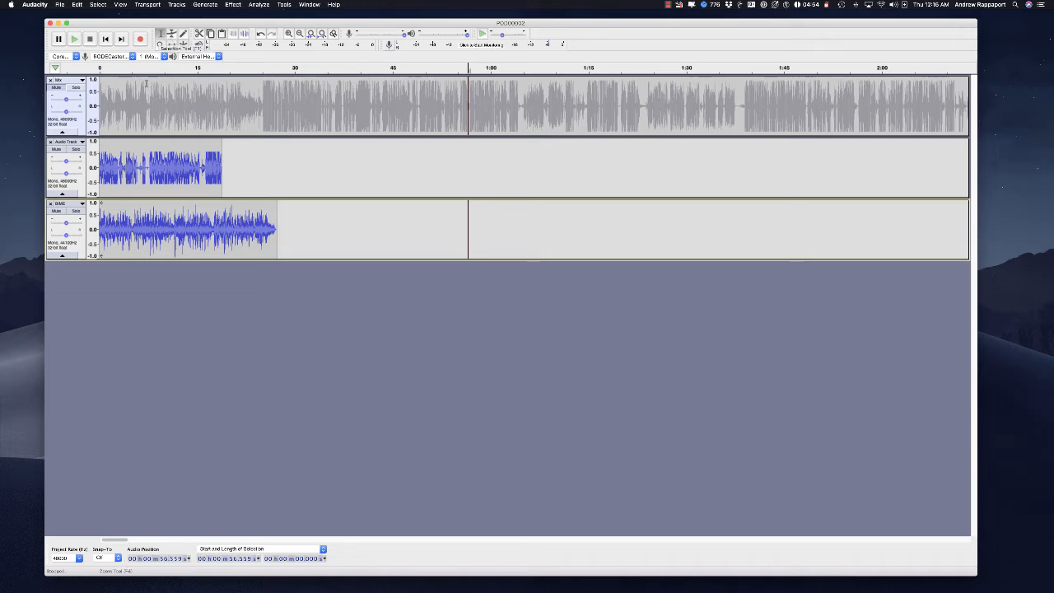
{"action": "left_click", "coordinate": [118, 169]}
{"action": "left_click", "coordinate": [235, 230], "text": "shift"}
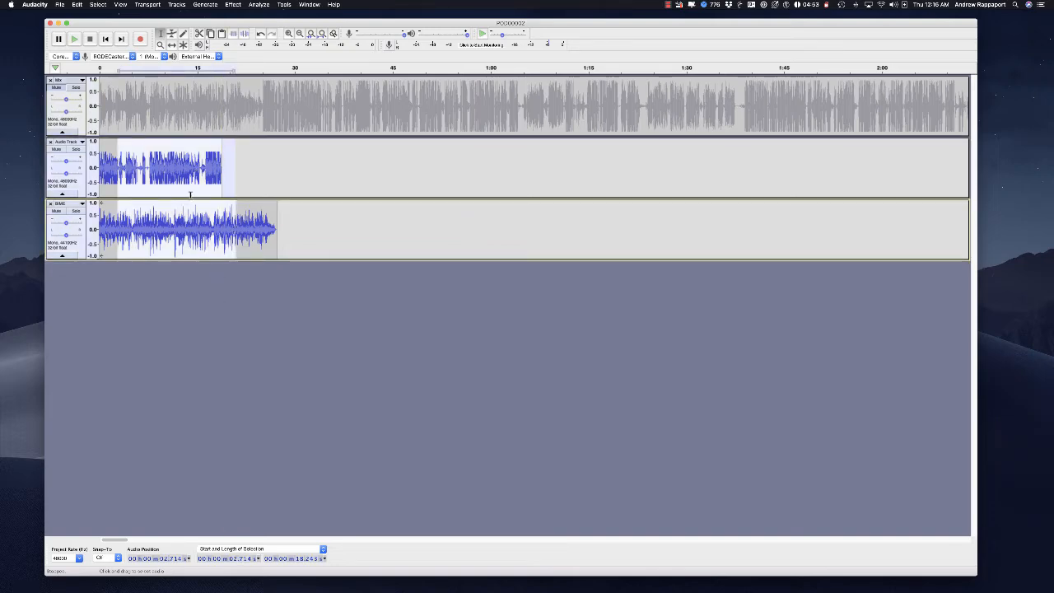
{"action": "left_click", "coordinate": [173, 5]}
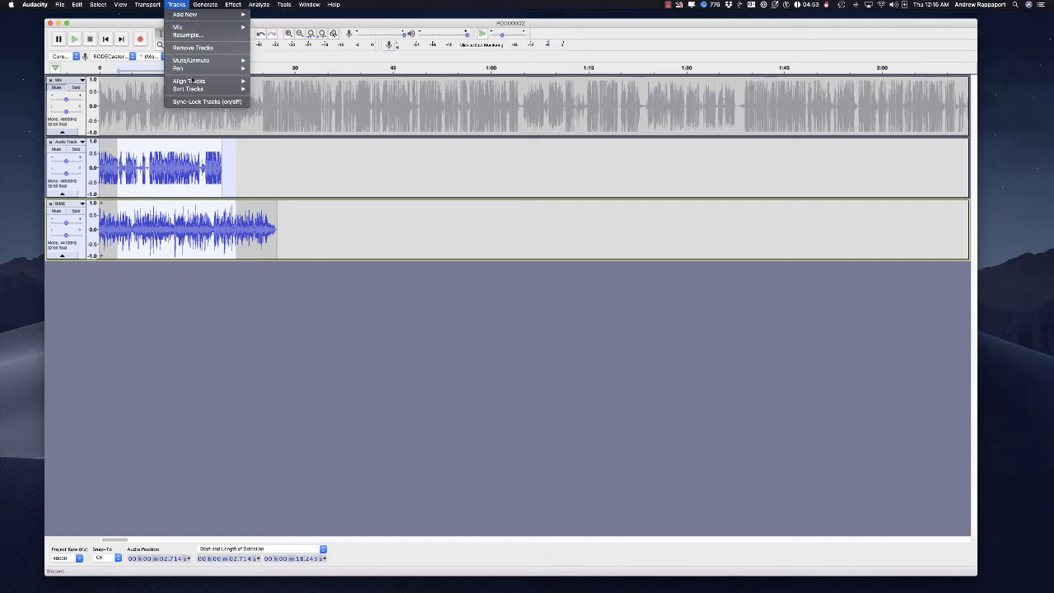
{"action": "mouse_move", "coordinate": [189, 82]}
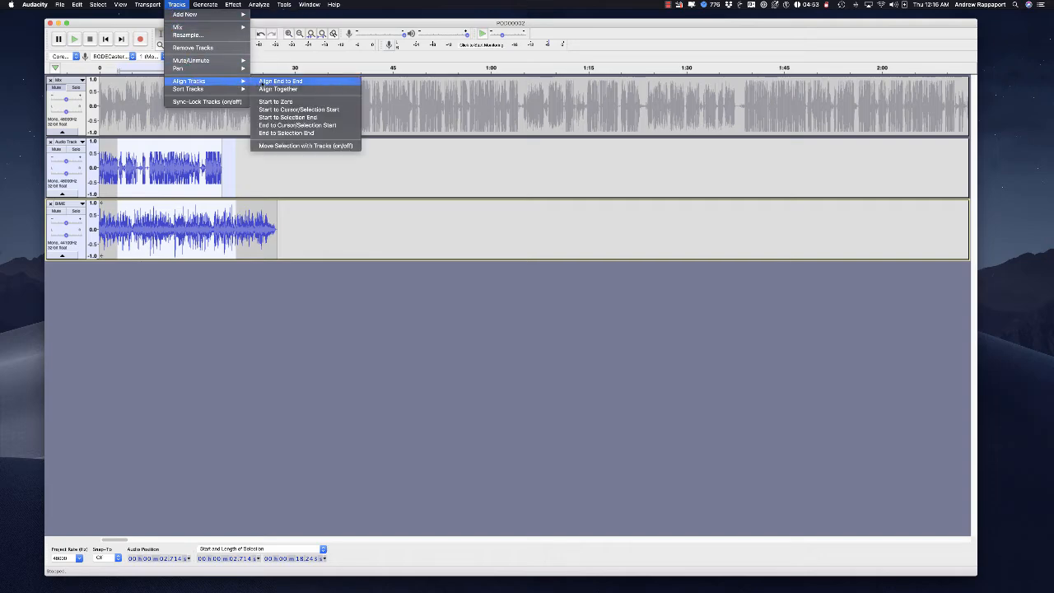
{"action": "left_click", "coordinate": [261, 82]}
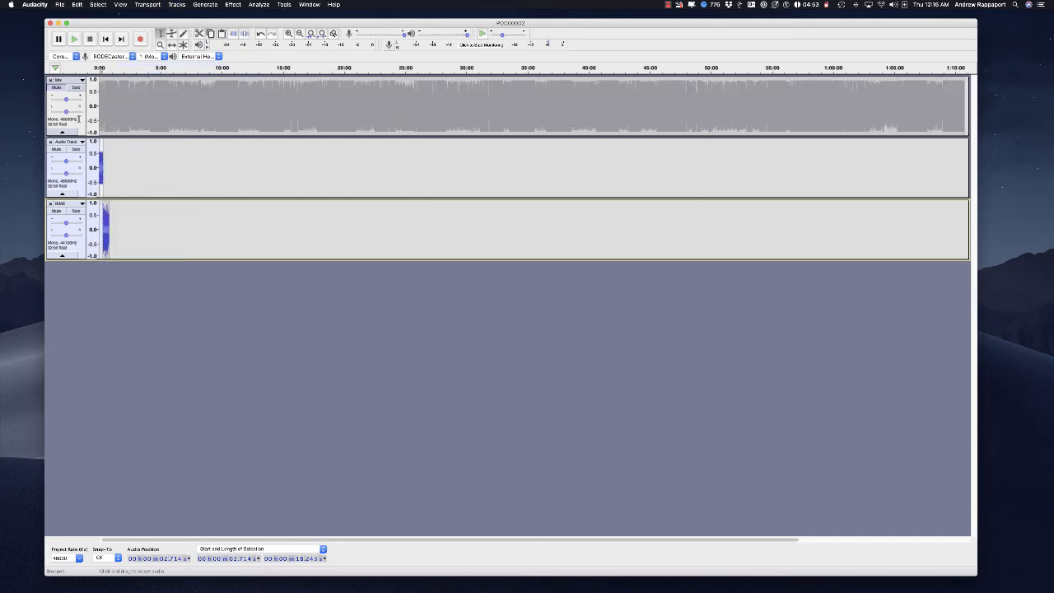
Step: Select audio across the recorded and BIME tracks and use Mix and Render to combine them into one track
{"action": "left_click", "coordinate": [288, 33]}
{"action": "left_click", "coordinate": [289, 34]}
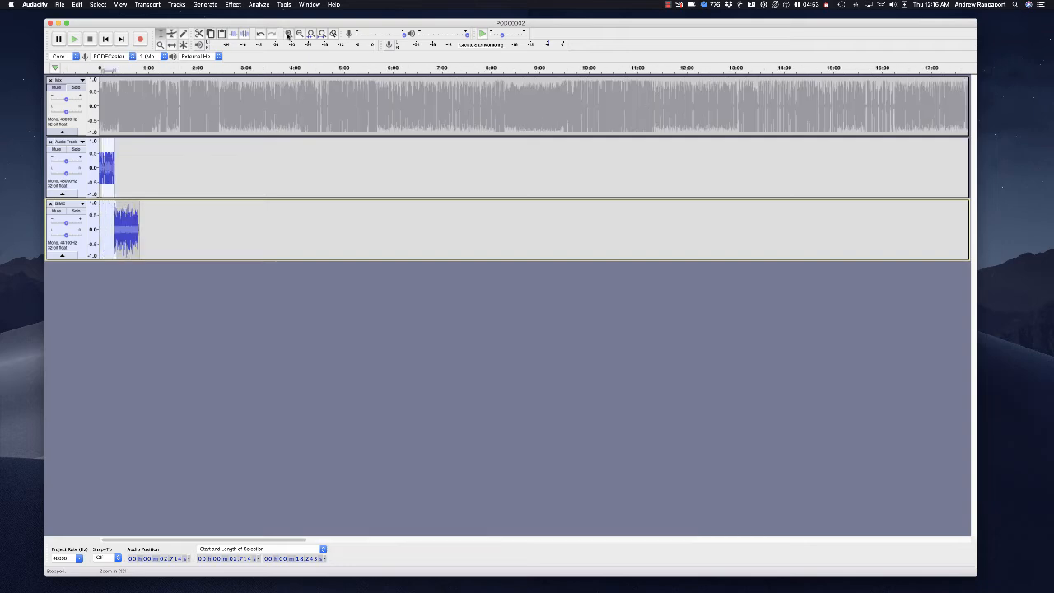
{"action": "left_click", "coordinate": [288, 34]}
{"action": "left_click", "coordinate": [289, 34]}
{"action": "left_click", "coordinate": [288, 34]}
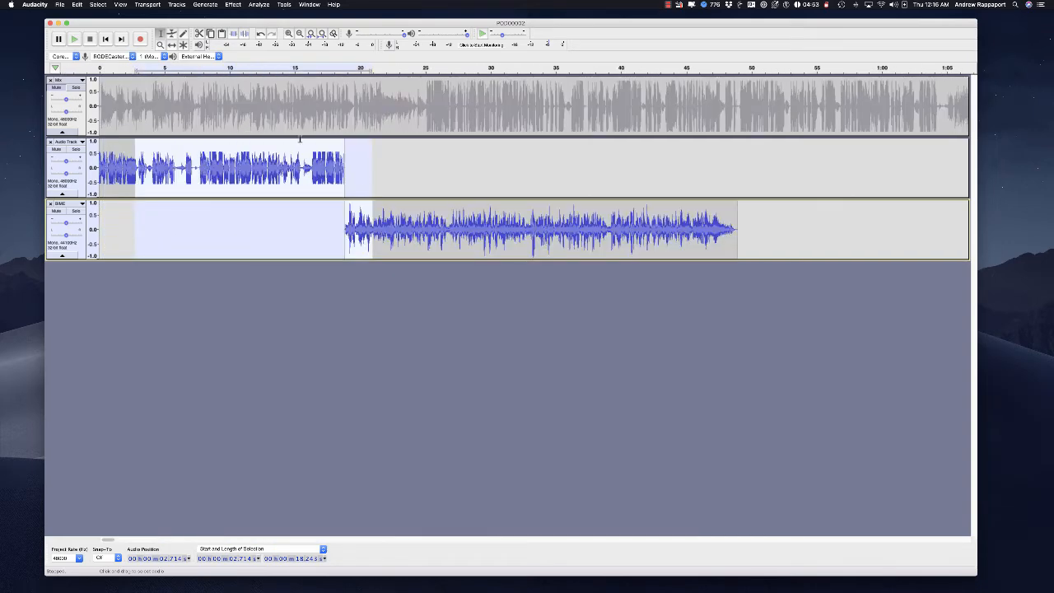
{"action": "left_click", "coordinate": [317, 319]}
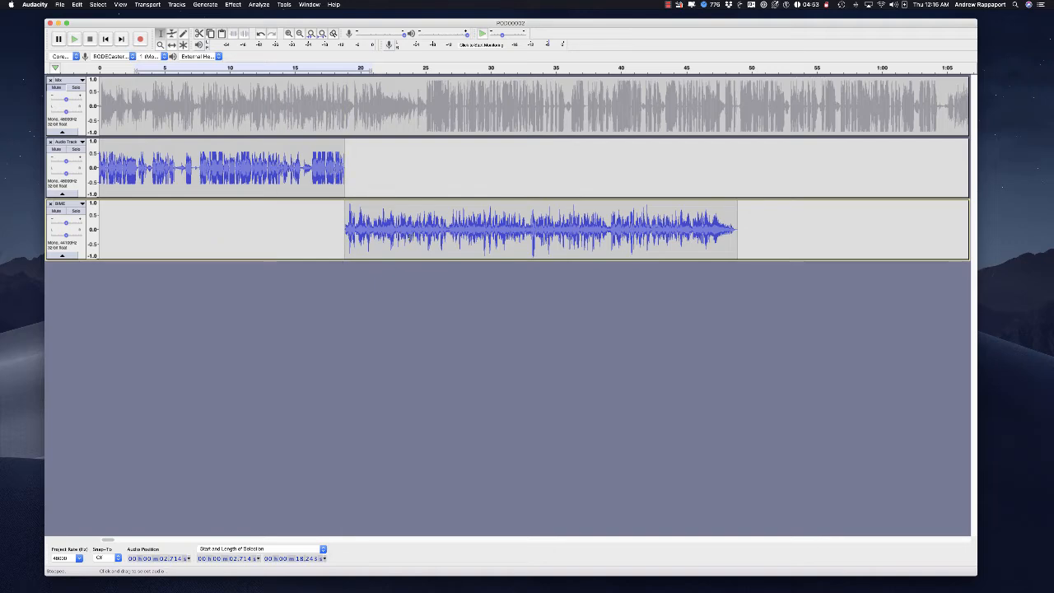
{"action": "left_click_drag", "start_coordinate": [189, 161], "coordinate": [417, 238]}
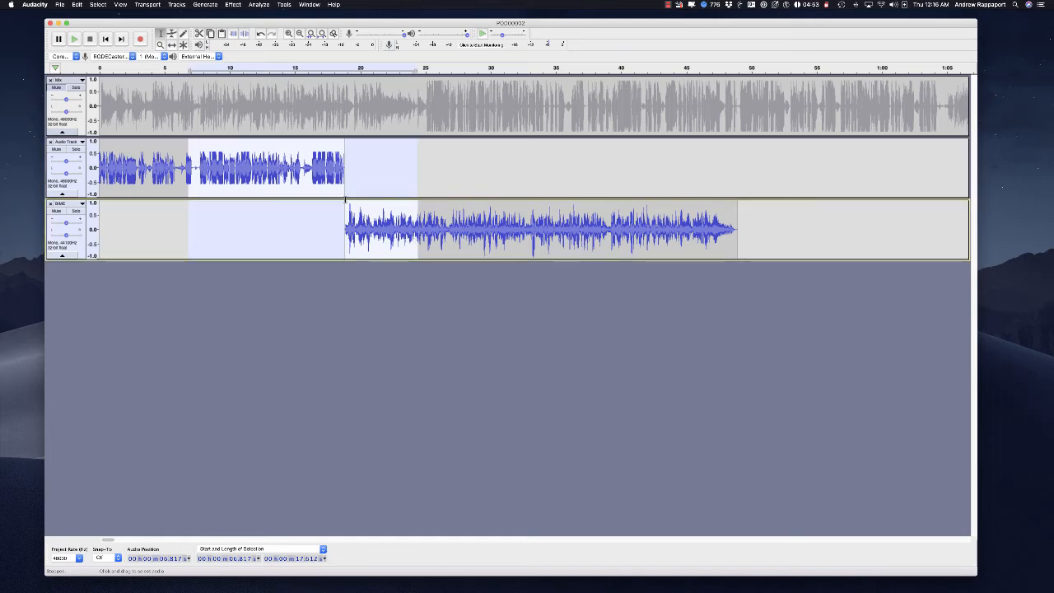
{"action": "left_click", "coordinate": [179, 5]}
{"action": "mouse_move", "coordinate": [181, 28]}
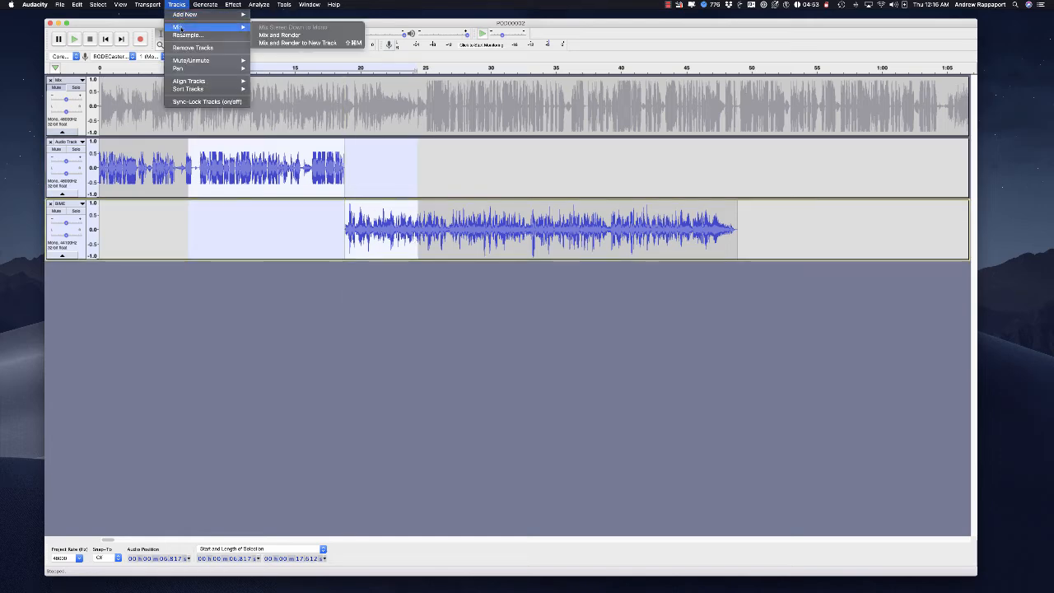
{"action": "left_click", "coordinate": [283, 36]}
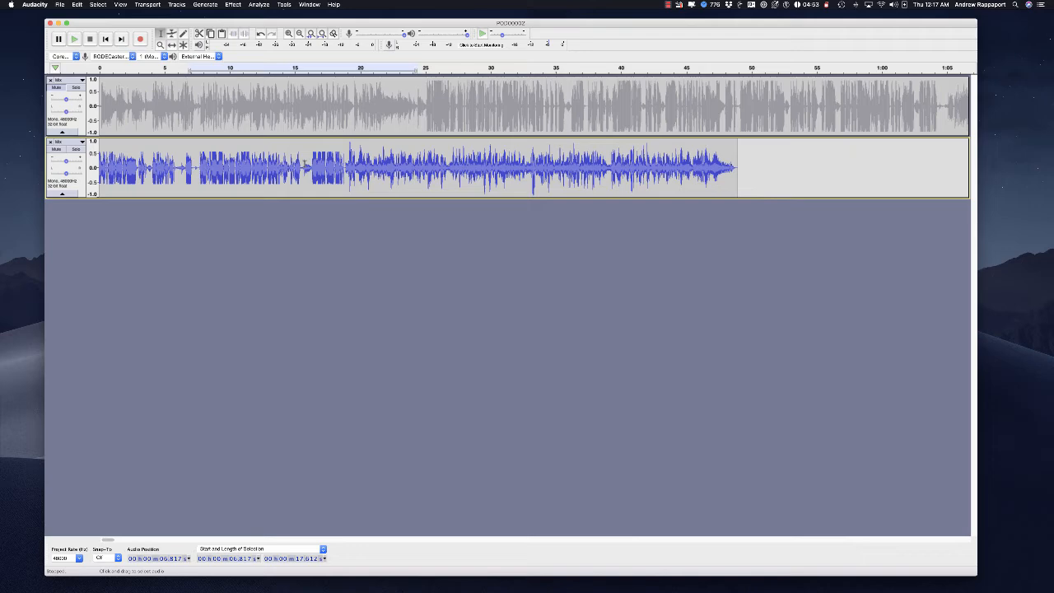
Step: Apply Truncate Silence to the entire combined track using the Truncate Detected Silence action
{"action": "double_click", "coordinate": [305, 164]}
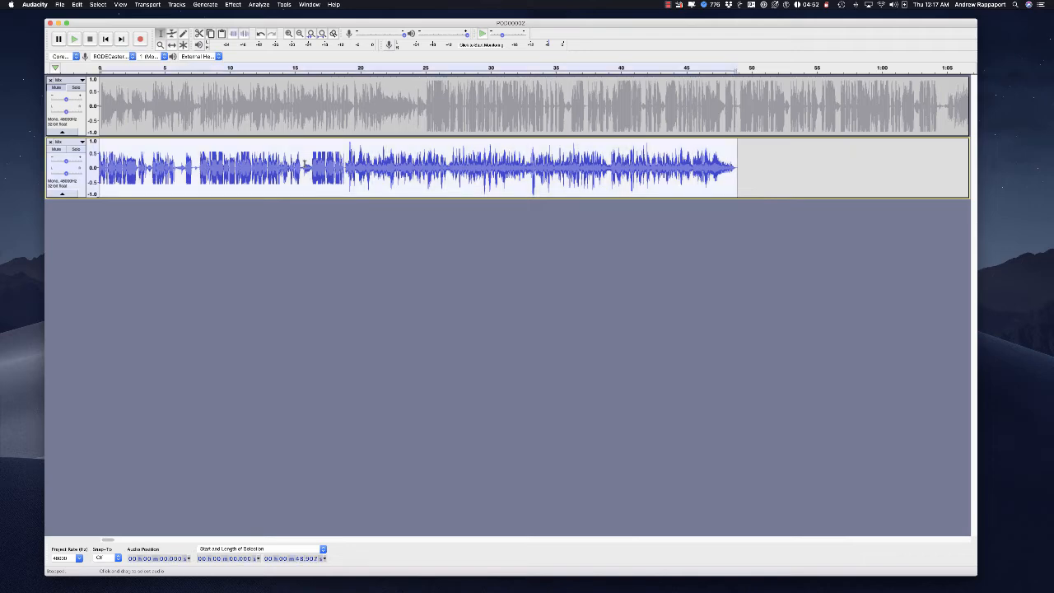
{"action": "left_click", "coordinate": [234, 5]}
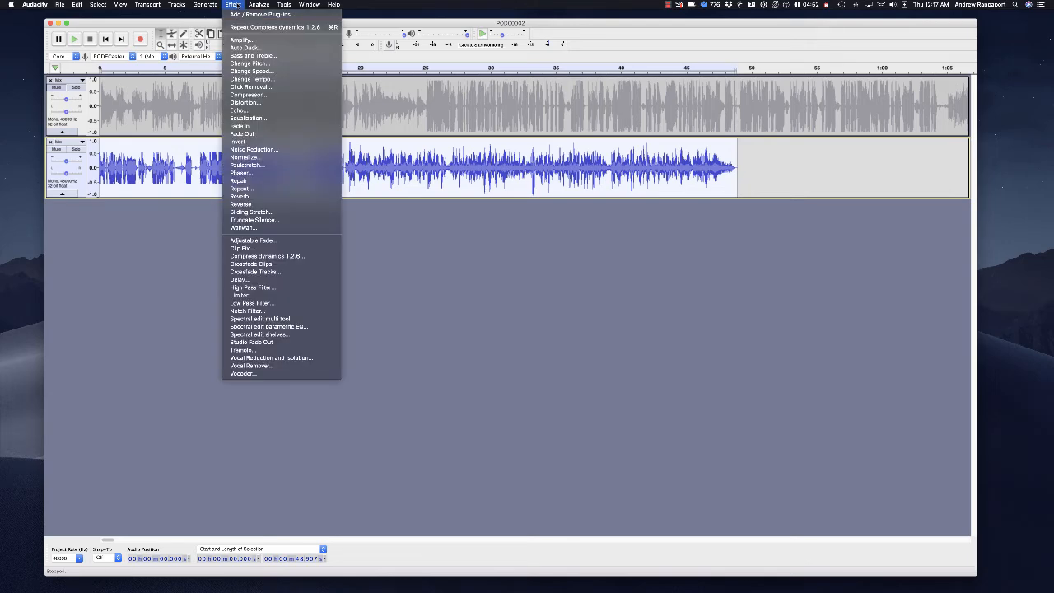
{"action": "left_click", "coordinate": [257, 219]}
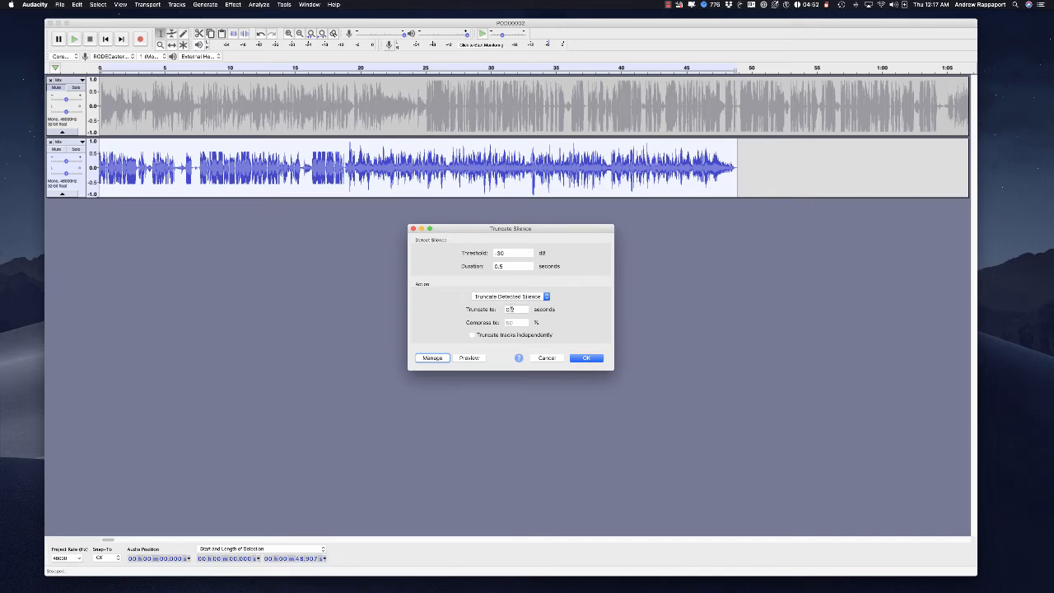
{"action": "left_click", "coordinate": [583, 358]}
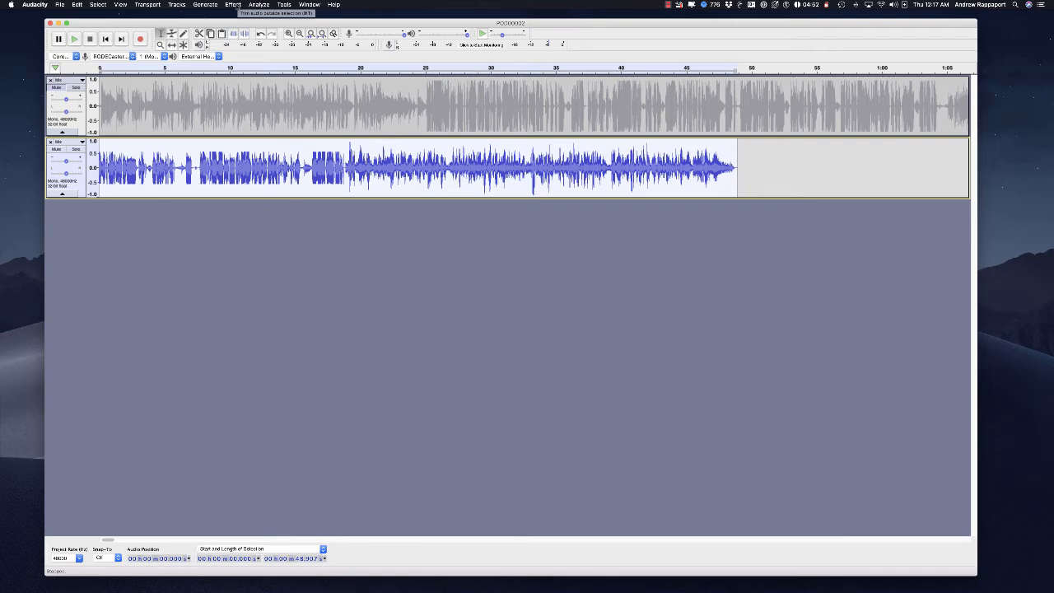
Step: Apply the Compress dynamics 1.2.6 effect to the entire combined track, keeping the parameters as they are
{"action": "left_click", "coordinate": [234, 5]}
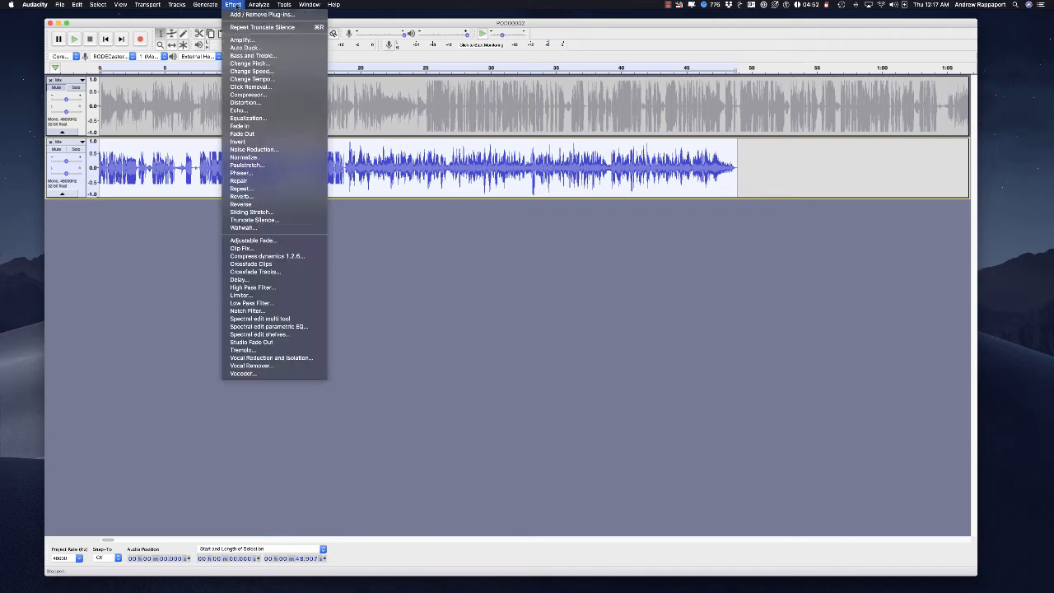
{"action": "left_click", "coordinate": [274, 256]}
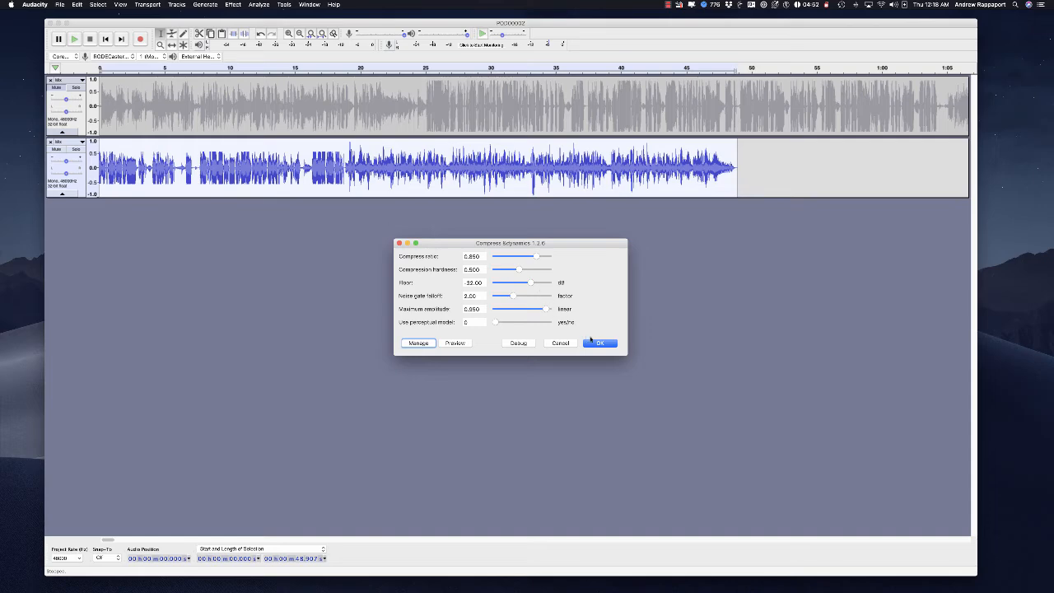
{"action": "left_click", "coordinate": [597, 342]}
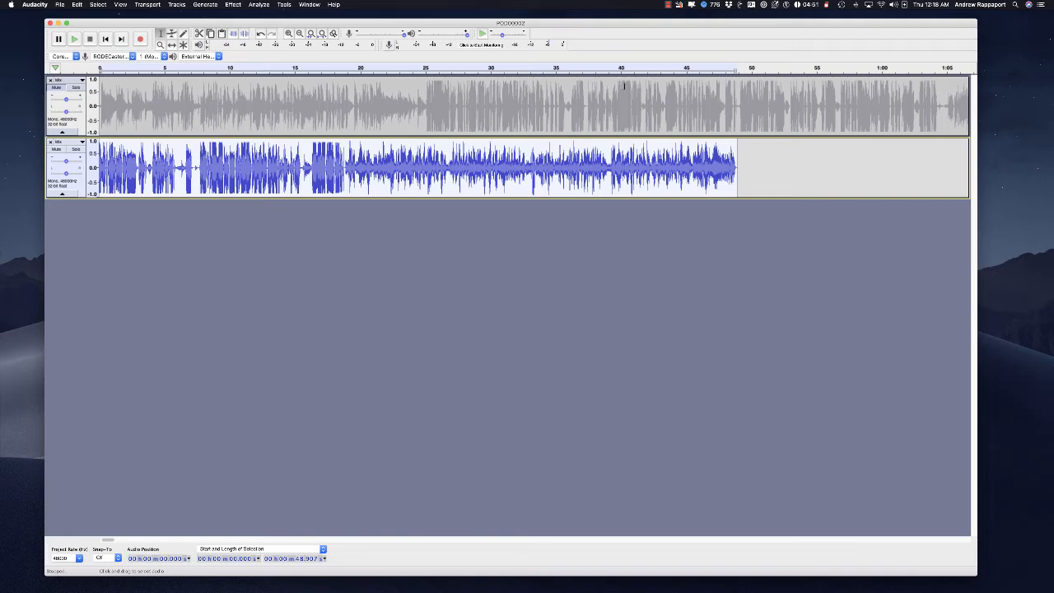
Step: Listen to the combined track from about 18.85 s and delete about 0.83 s of audio starting at 18.8 s
{"action": "left_click", "coordinate": [322, 34]}
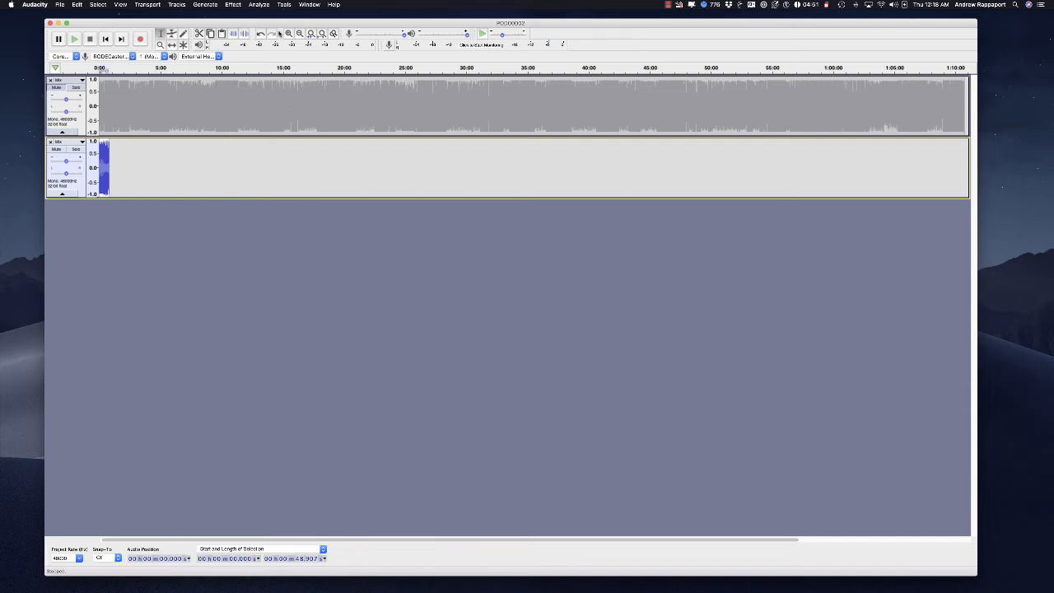
{"action": "left_click", "coordinate": [289, 35]}
{"action": "left_click", "coordinate": [289, 34]}
{"action": "left_click", "coordinate": [289, 34]}
{"action": "left_click", "coordinate": [289, 34]}
{"action": "left_click", "coordinate": [289, 34]}
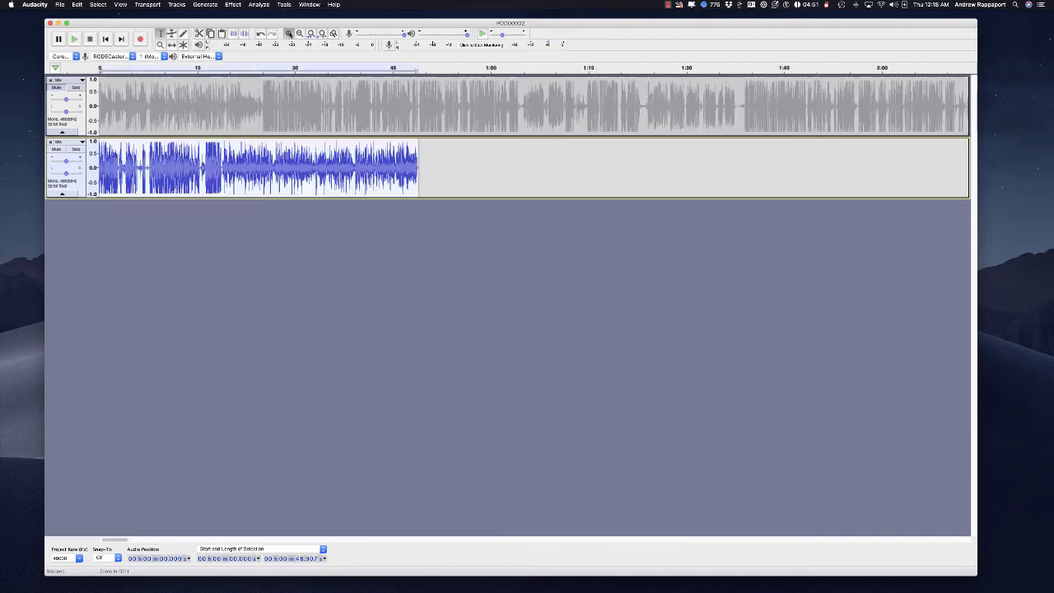
{"action": "left_click", "coordinate": [289, 35]}
{"action": "left_click", "coordinate": [289, 35]}
{"action": "double_click", "coordinate": [289, 35]}
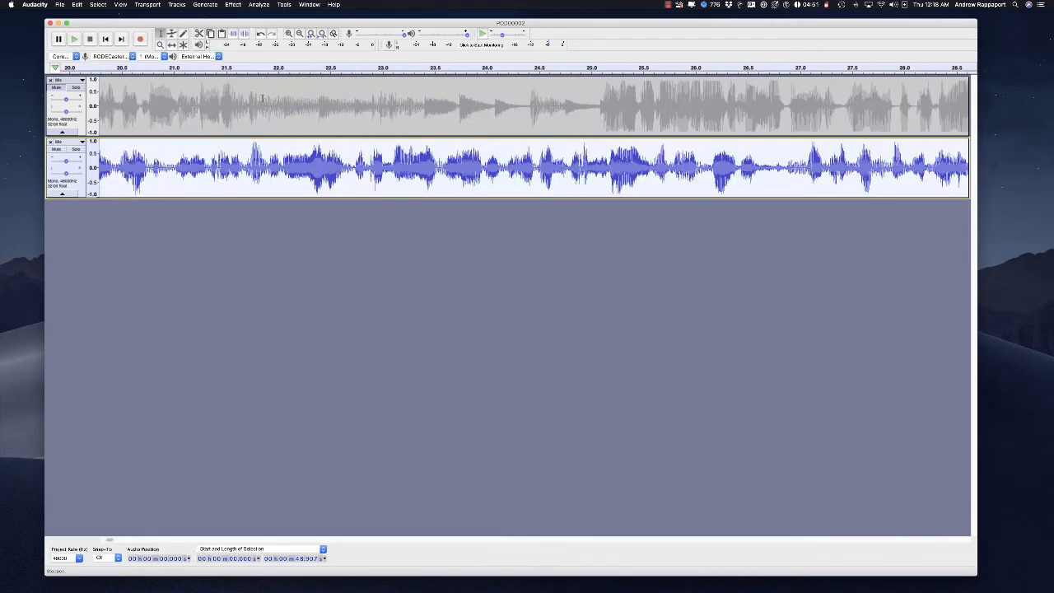
{"action": "left_click", "coordinate": [302, 35]}
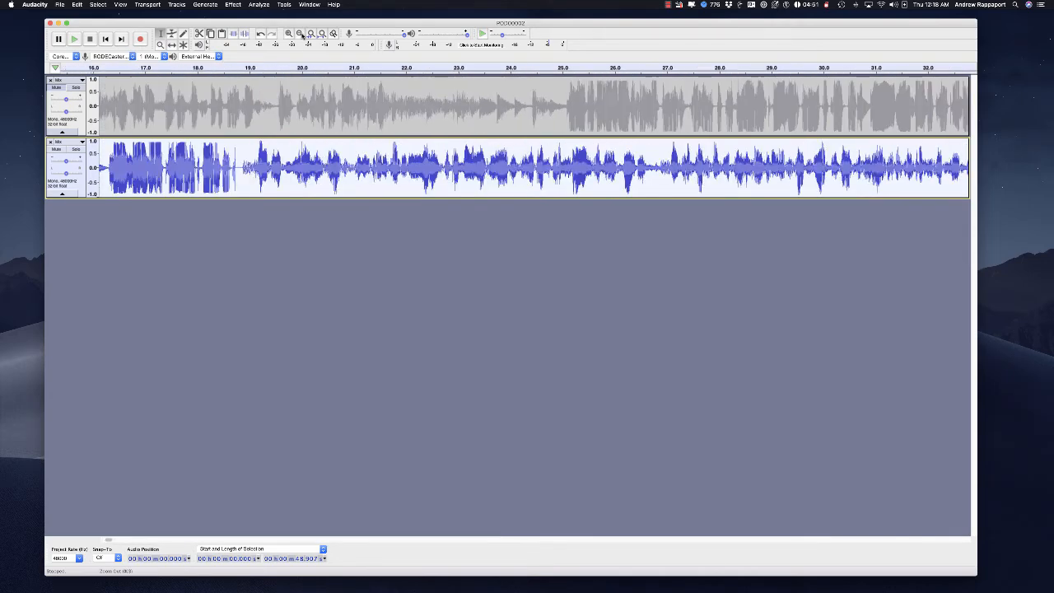
{"action": "left_click", "coordinate": [241, 156]}
{"action": "key", "text": "space"}
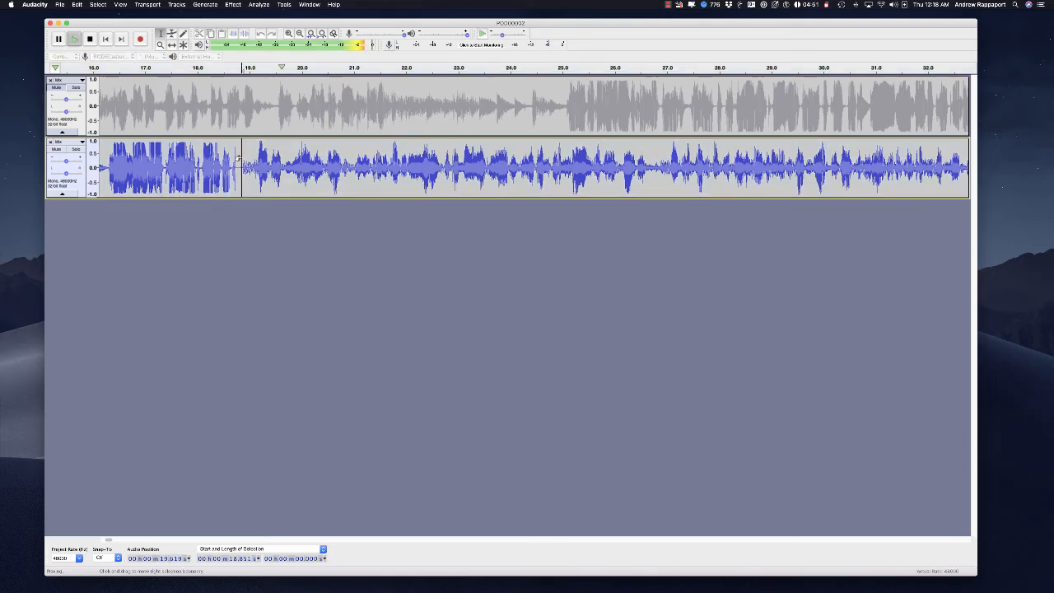
{"action": "key", "text": "space"}
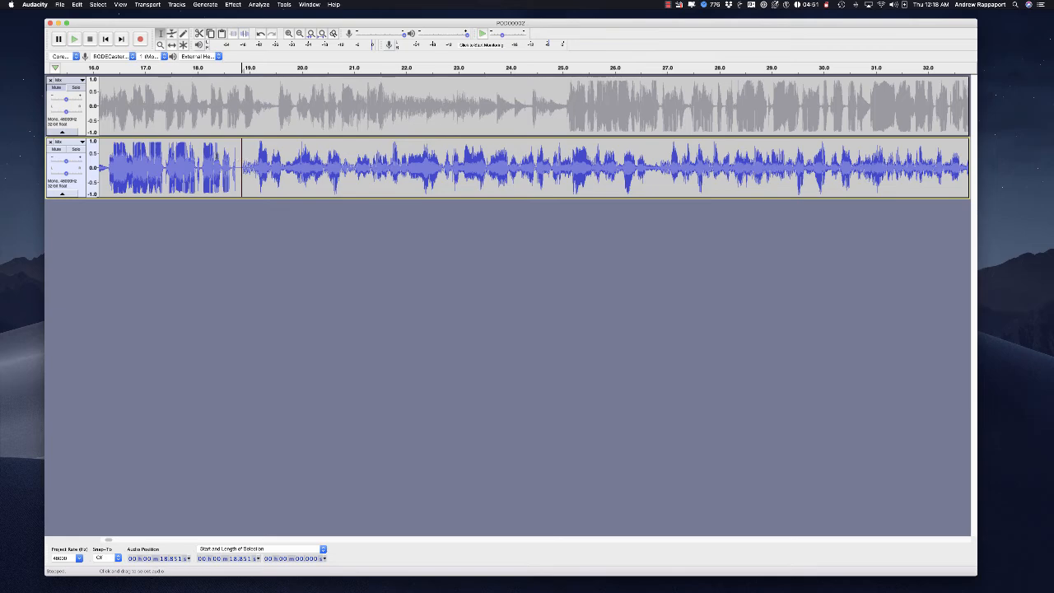
{"action": "left_click_drag", "start_coordinate": [239, 155], "coordinate": [282, 152]}
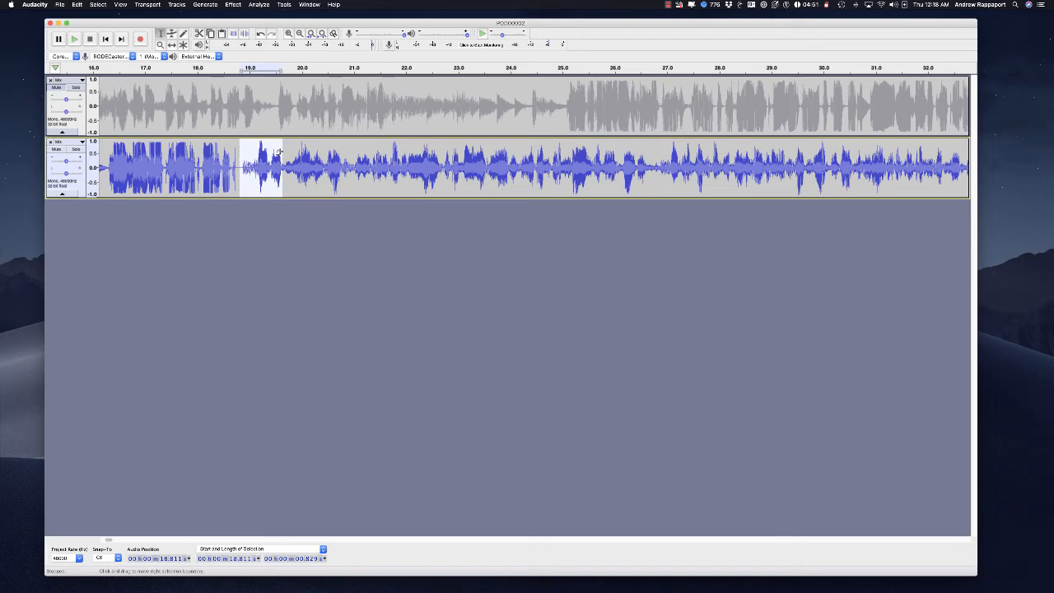
{"action": "key", "text": "Delete"}
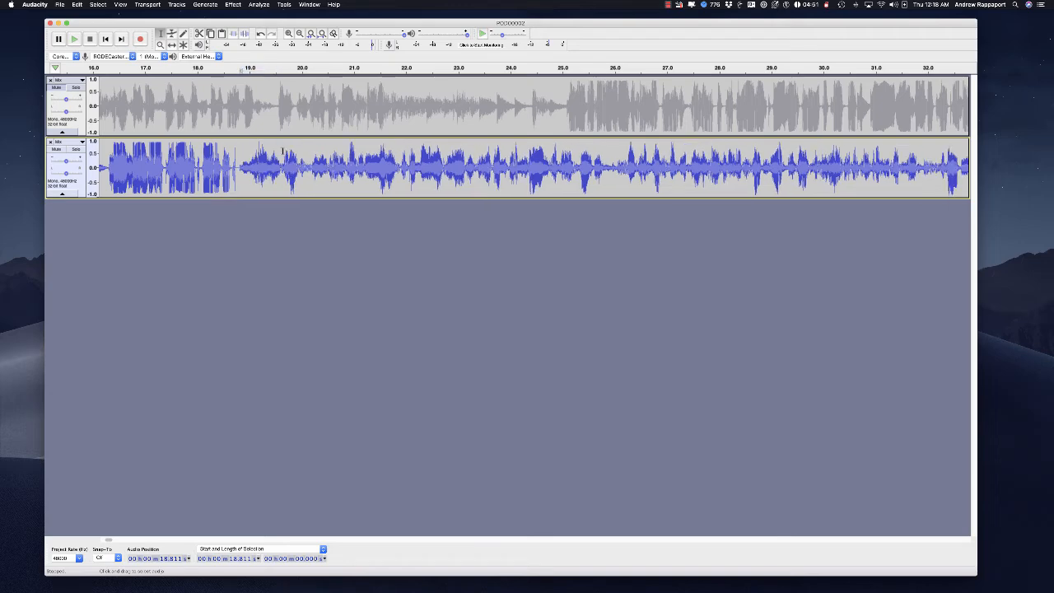
Step: Audition the quiet sound at about 3.6 s in the combined track and delete that 0.43 s segment
{"action": "scroll", "coordinate": [533, 136], "scroll_direction": "left", "scroll_amount": 10}
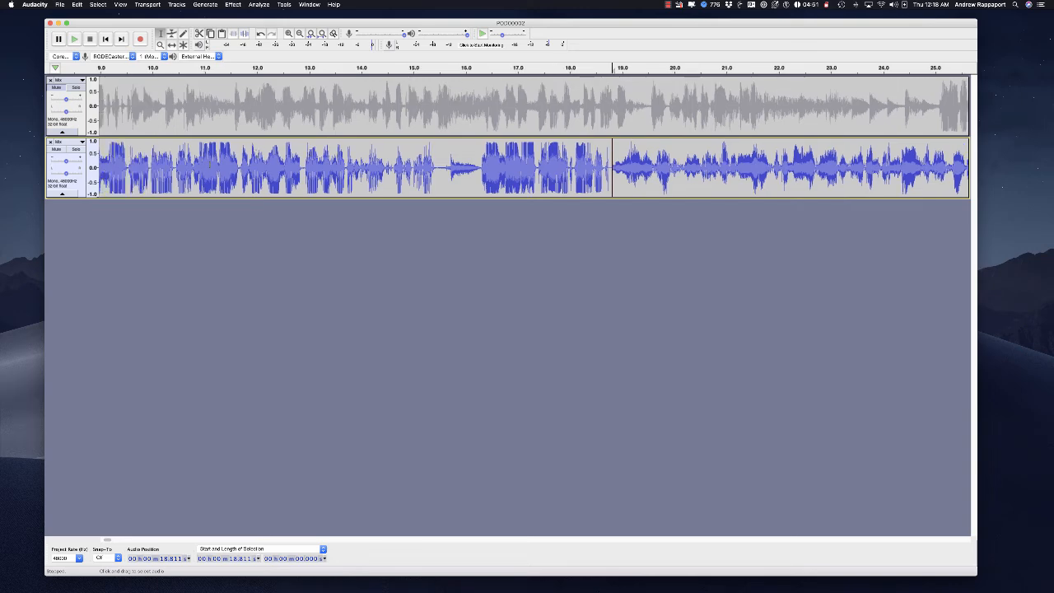
{"action": "scroll", "coordinate": [214, 158], "scroll_direction": "left", "scroll_amount": 12}
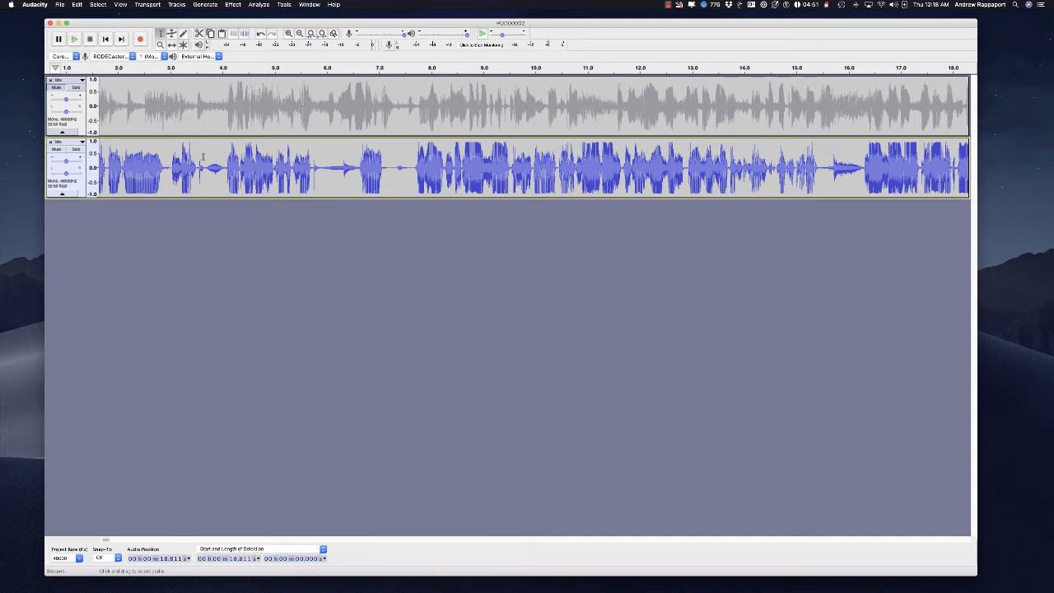
{"action": "left_click_drag", "start_coordinate": [203, 158], "coordinate": [226, 162]}
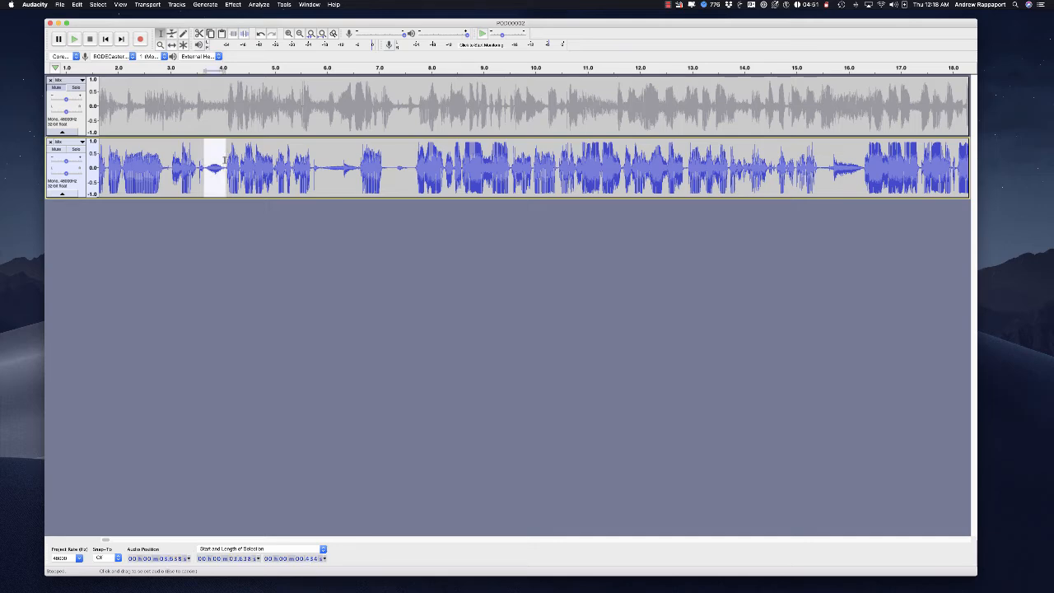
{"action": "key", "text": "space"}
{"action": "key", "text": "Delete"}
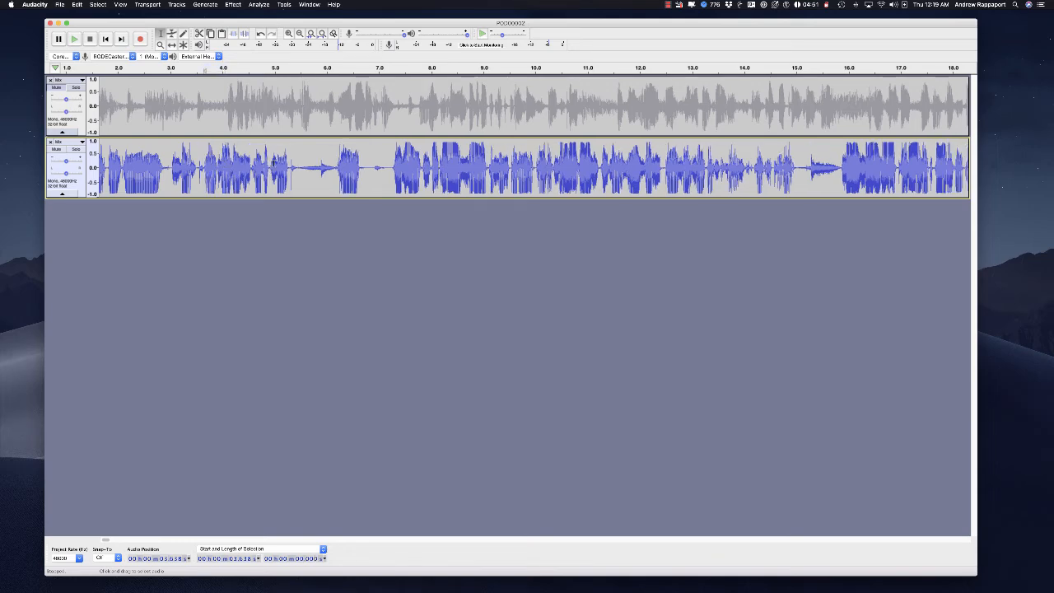
Step: Audition and delete the quiet segment of about 0.78 s starting at 5.4 s in the combined track
{"action": "left_click_drag", "start_coordinate": [295, 159], "coordinate": [337, 154]}
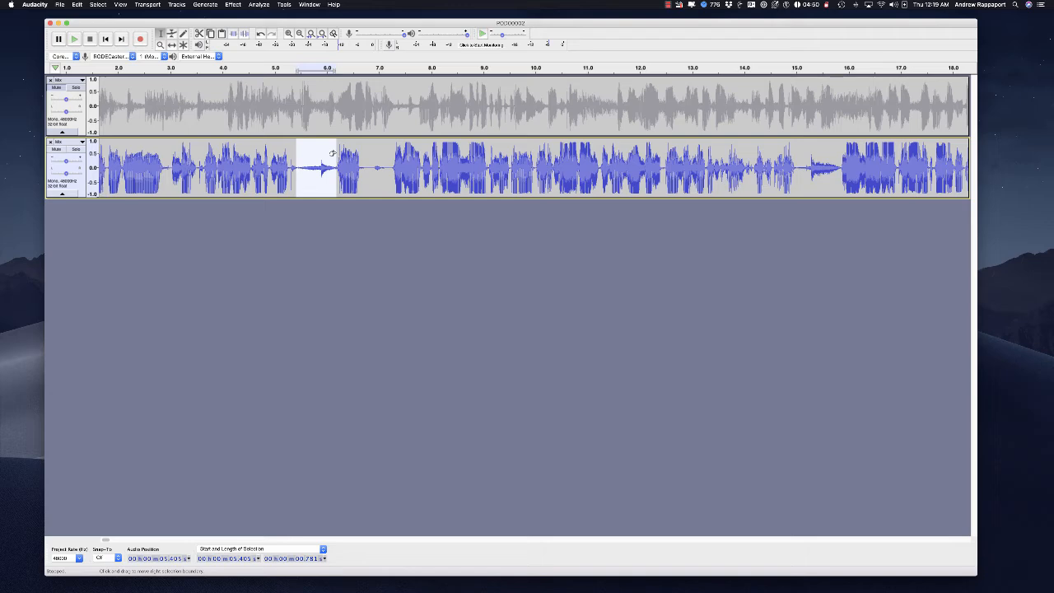
{"action": "key", "text": "space"}
{"action": "key", "text": "Delete"}
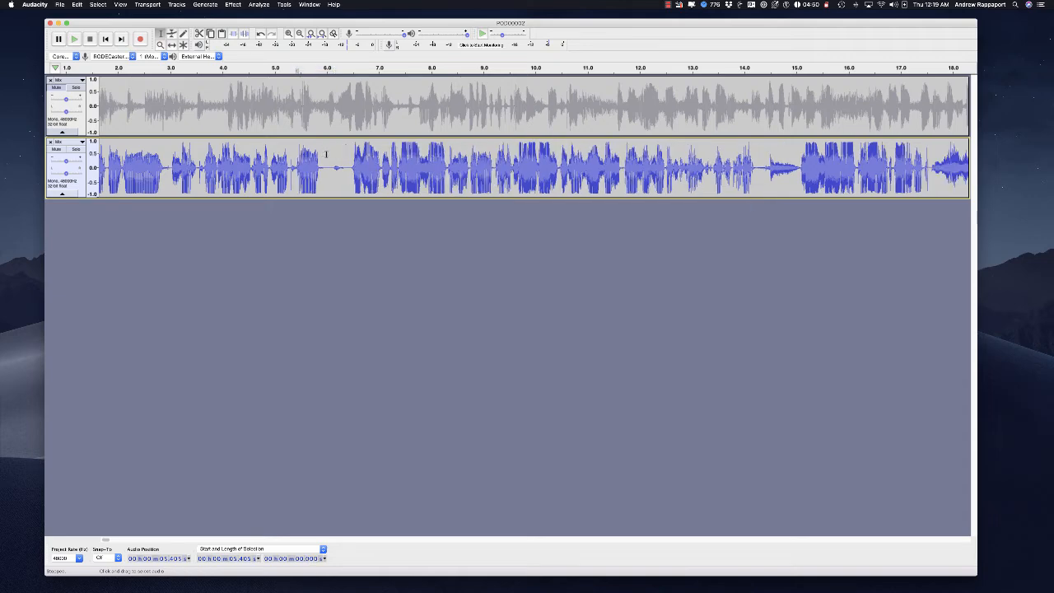
{"action": "left_click_drag", "start_coordinate": [190, 165], "coordinate": [252, 156]}
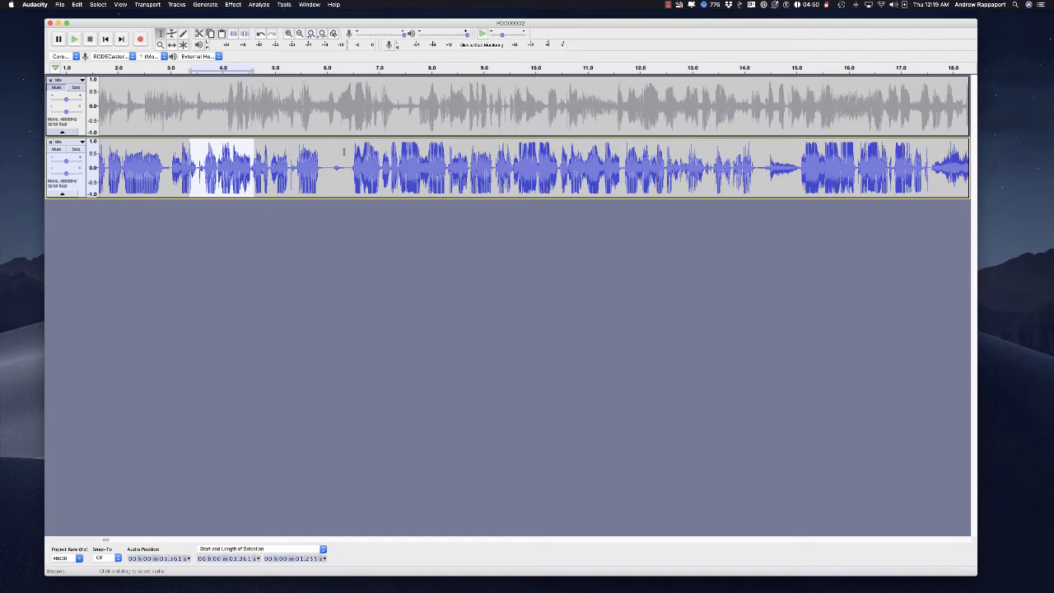
{"action": "mouse_move", "coordinate": [323, 151]}
{"action": "left_mouse_down"}
{"action": "mouse_move", "coordinate": [345, 151]}
{"action": "mouse_move", "coordinate": [294, 151]}
{"action": "mouse_move", "coordinate": [316, 151]}
{"action": "left_mouse_up"}
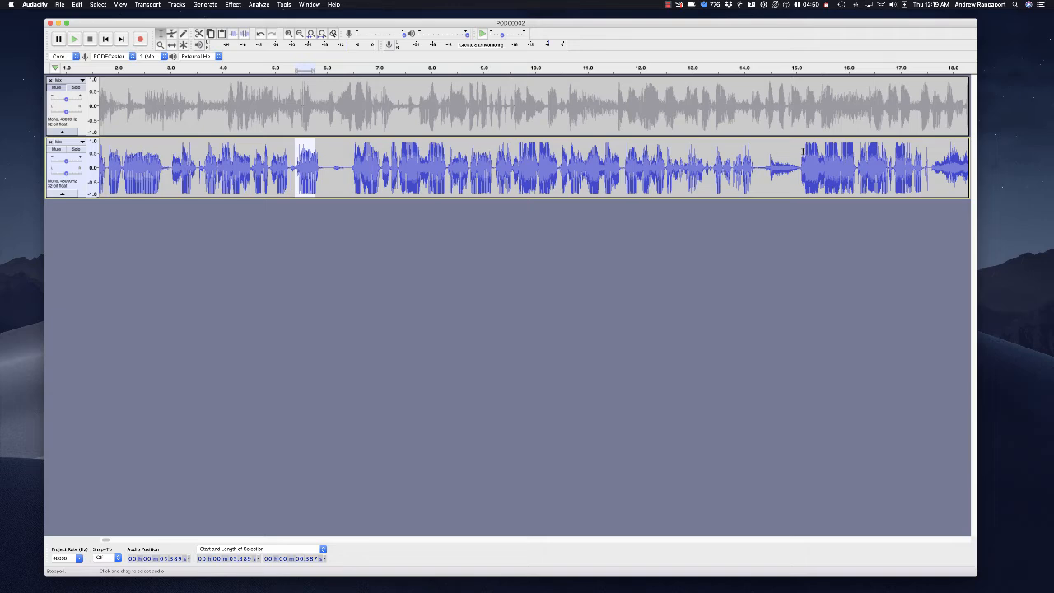
Step: Audition and delete the quiet segment of about 0.8 s starting at 14.3 s in the combined track
{"action": "left_click_drag", "start_coordinate": [760, 156], "coordinate": [801, 155]}
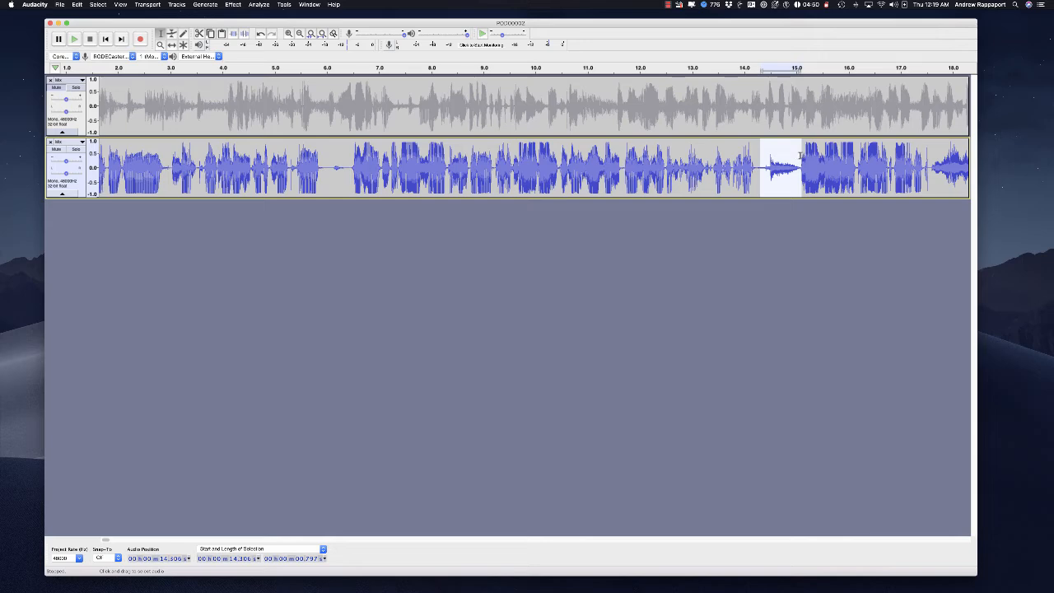
{"action": "key", "text": "space"}
{"action": "key", "text": "BackSpace"}
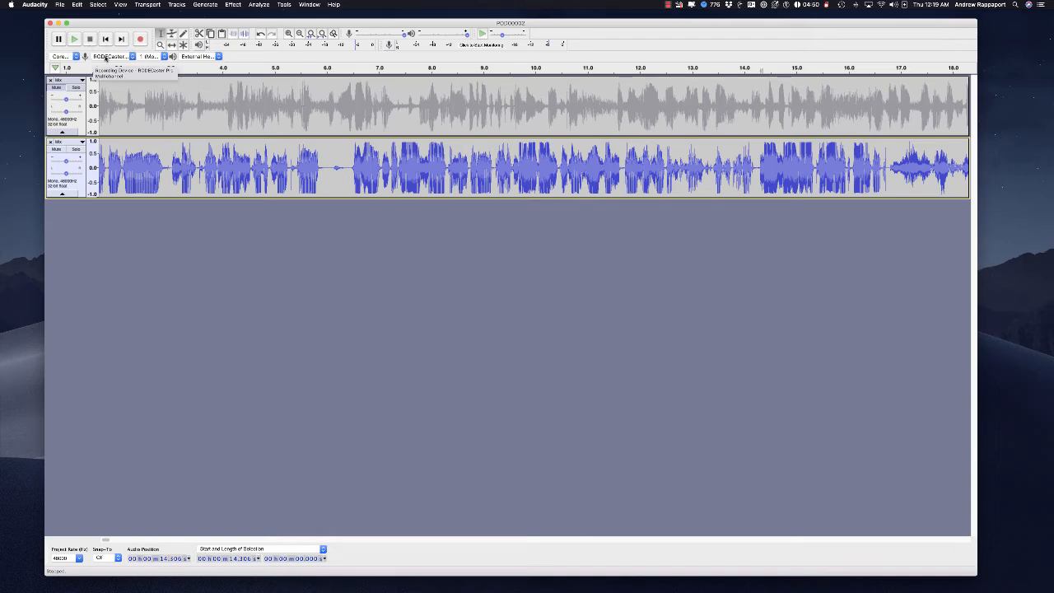
{"action": "left_click", "coordinate": [106, 57]}
{"action": "left_click", "coordinate": [106, 57]}
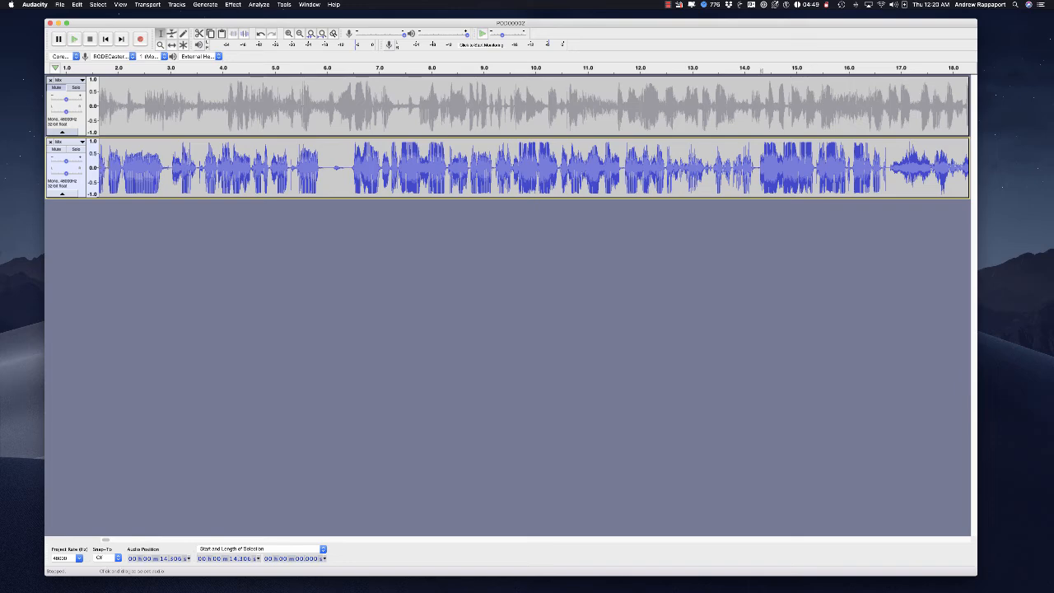
Step: Review the MP3 export settings, including the available quality bit rates, and leave without exporting
{"action": "left_click", "coordinate": [60, 5]}
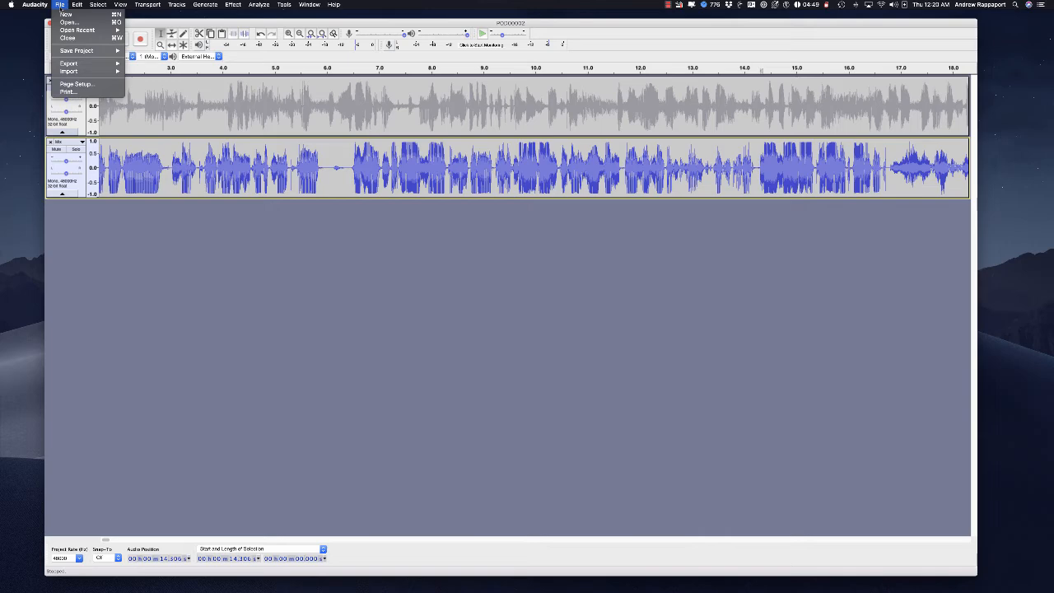
{"action": "mouse_move", "coordinate": [75, 64]}
{"action": "left_click", "coordinate": [144, 65]}
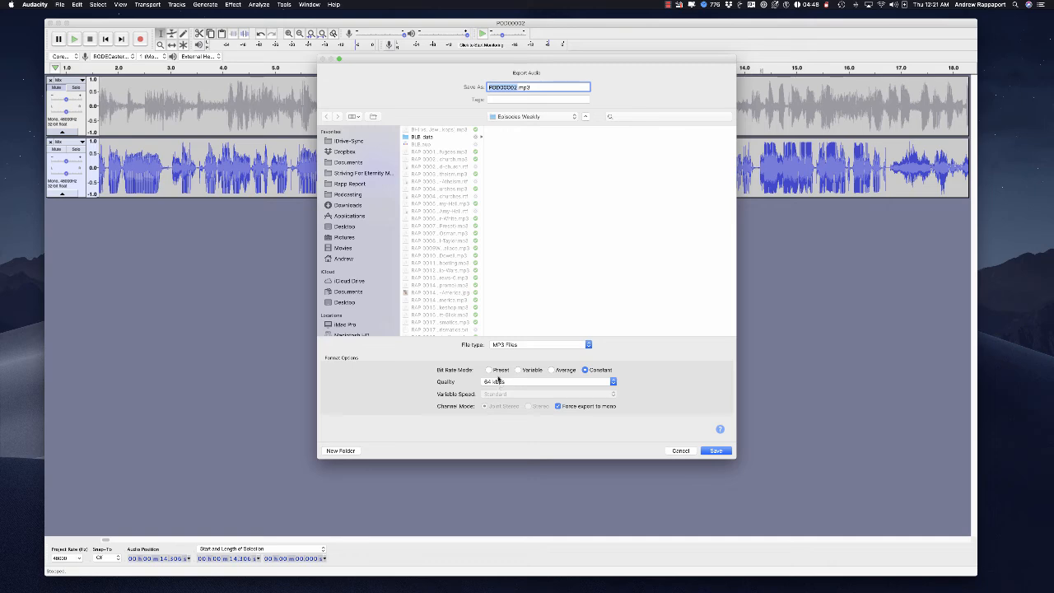
{"action": "left_click", "coordinate": [494, 382]}
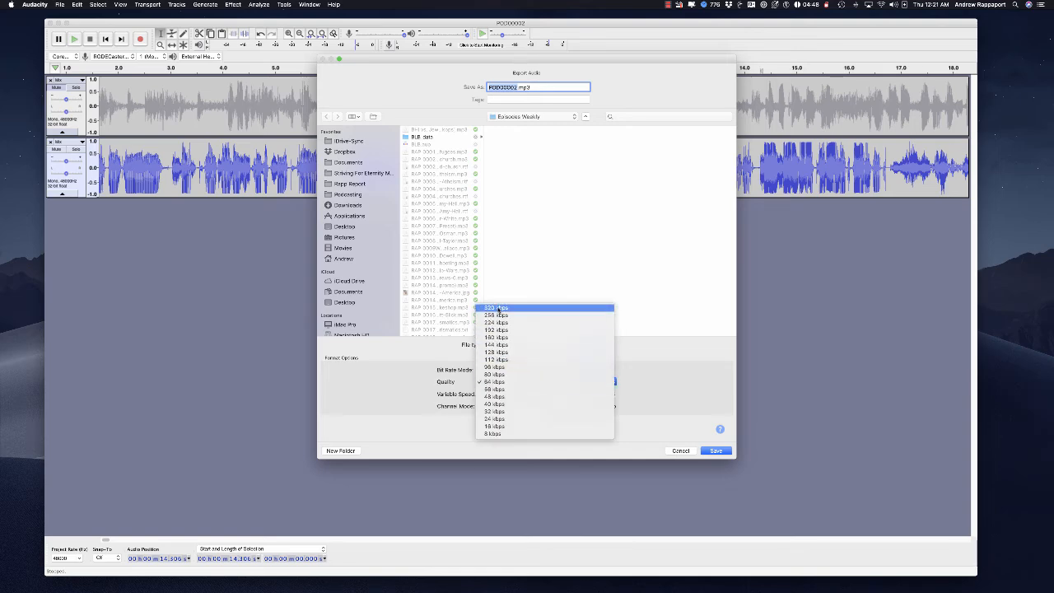
{"action": "left_click", "coordinate": [646, 372]}
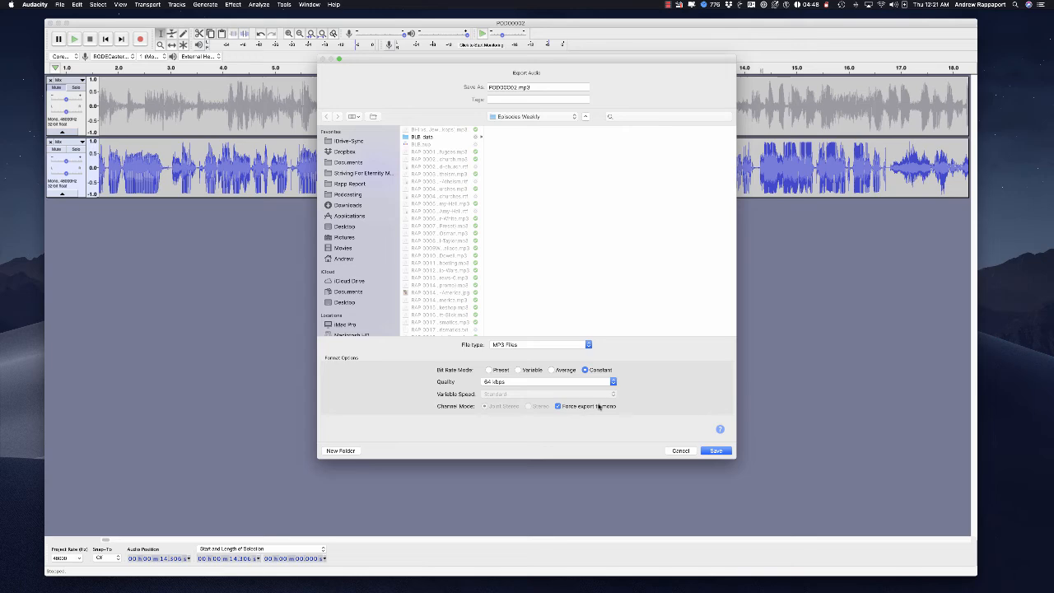
{"action": "left_click", "coordinate": [689, 453]}
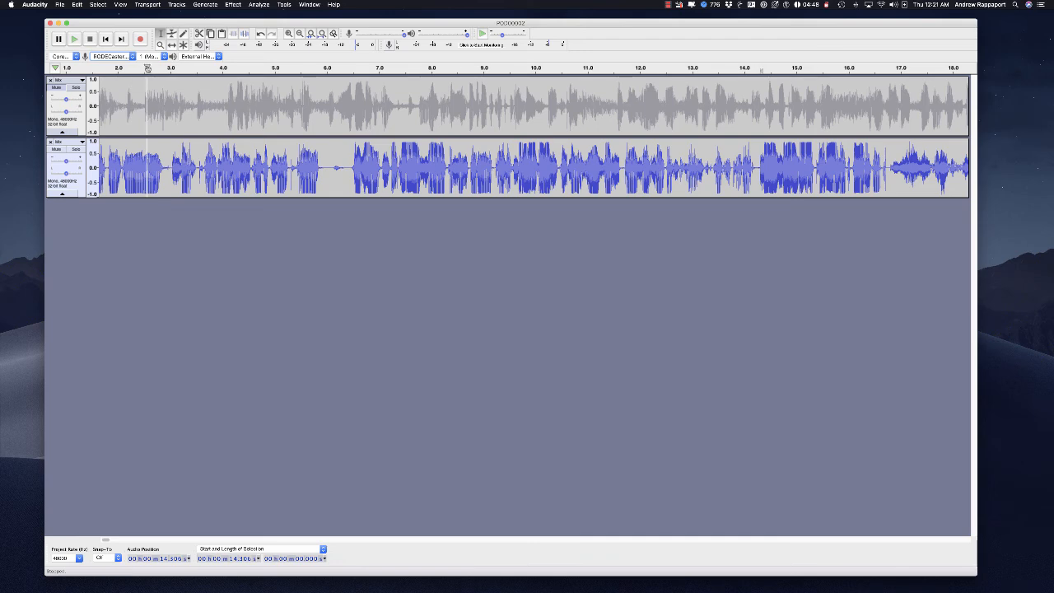
Step: Set the recording channels to 2 (Stereo) and remove the edited combined track from the project
{"action": "left_click", "coordinate": [152, 56]}
{"action": "left_click", "coordinate": [154, 67]}
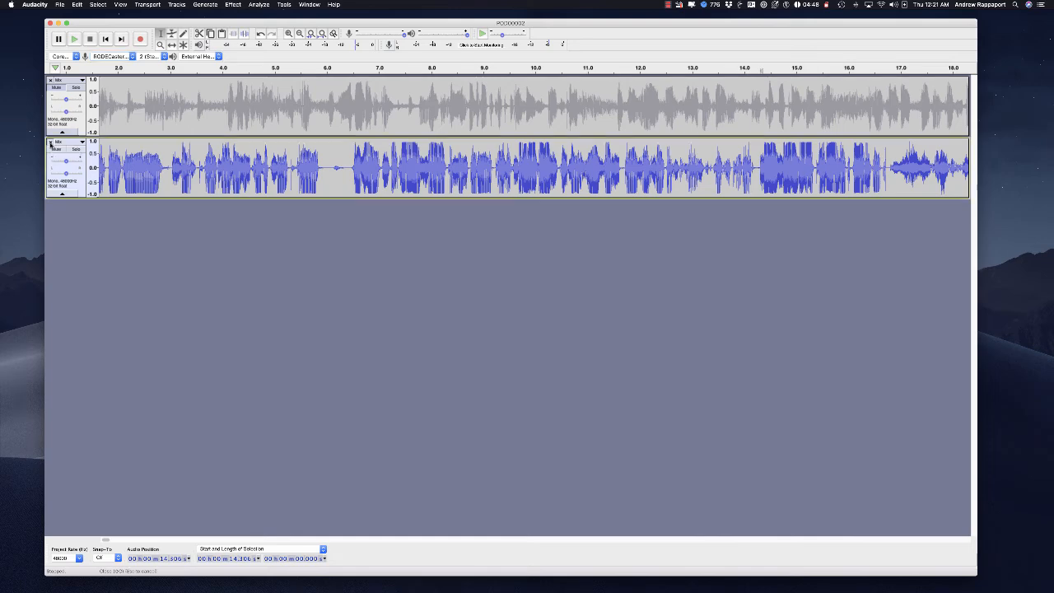
{"action": "left_click", "coordinate": [50, 142]}
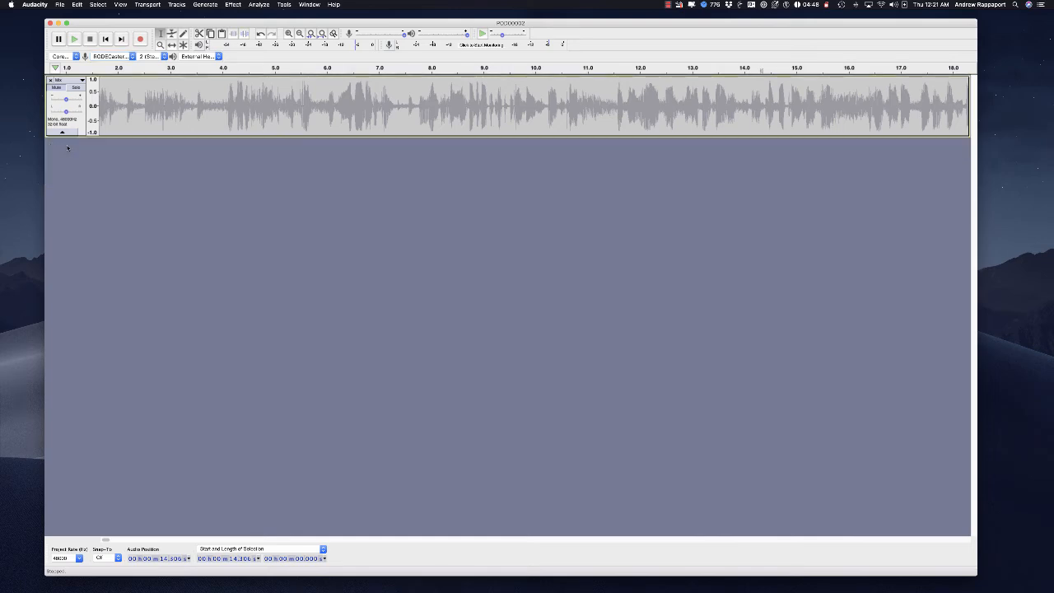
Step: Record a new stereo voice track about 13 s long, starting at 14.3 s
{"action": "key", "text": "r"}
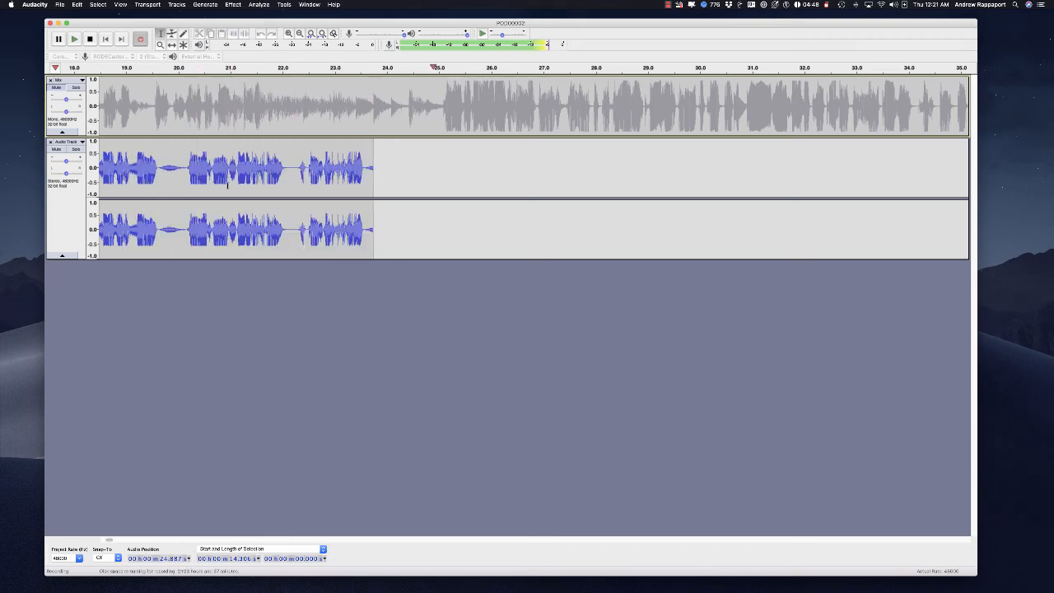
{"action": "left_click", "coordinate": [90, 39]}
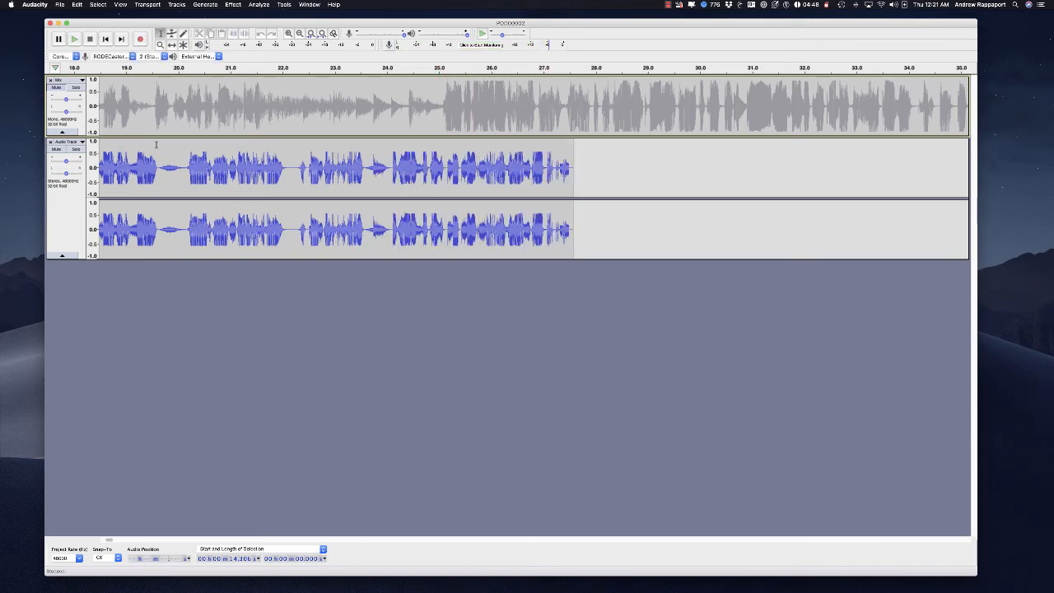
Step: Split the newly recorded stereo track into two mono tracks with Split Stereo to Mono
{"action": "scroll", "coordinate": [157, 144], "scroll_direction": "left", "scroll_amount": 10}
{"action": "scroll", "coordinate": [158, 143], "scroll_direction": "left", "scroll_amount": 3}
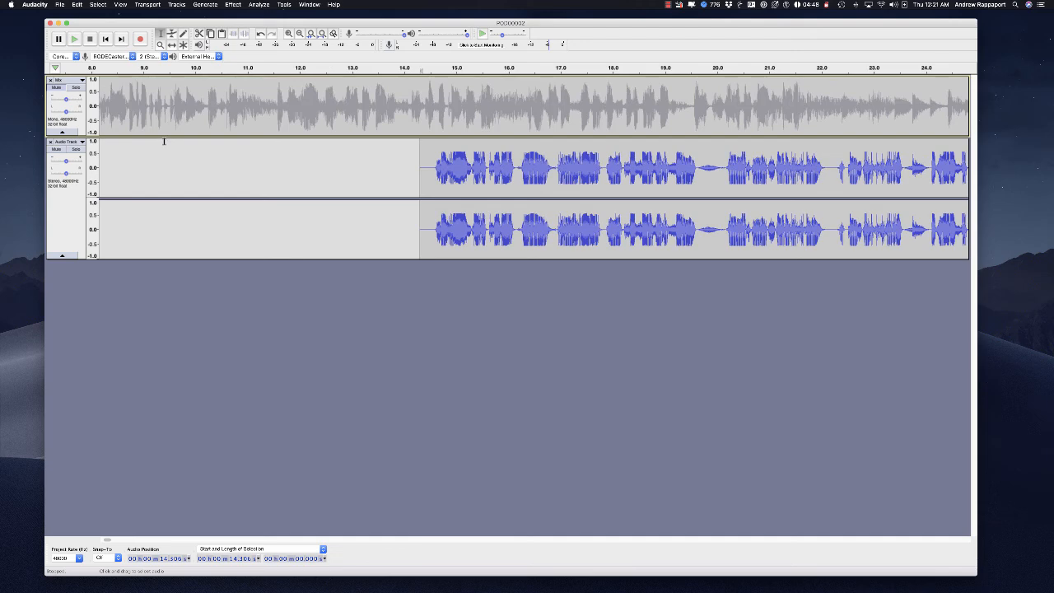
{"action": "scroll", "coordinate": [164, 141], "scroll_direction": "right", "scroll_amount": 4}
{"action": "scroll", "coordinate": [163, 142], "scroll_direction": "right", "scroll_amount": 2}
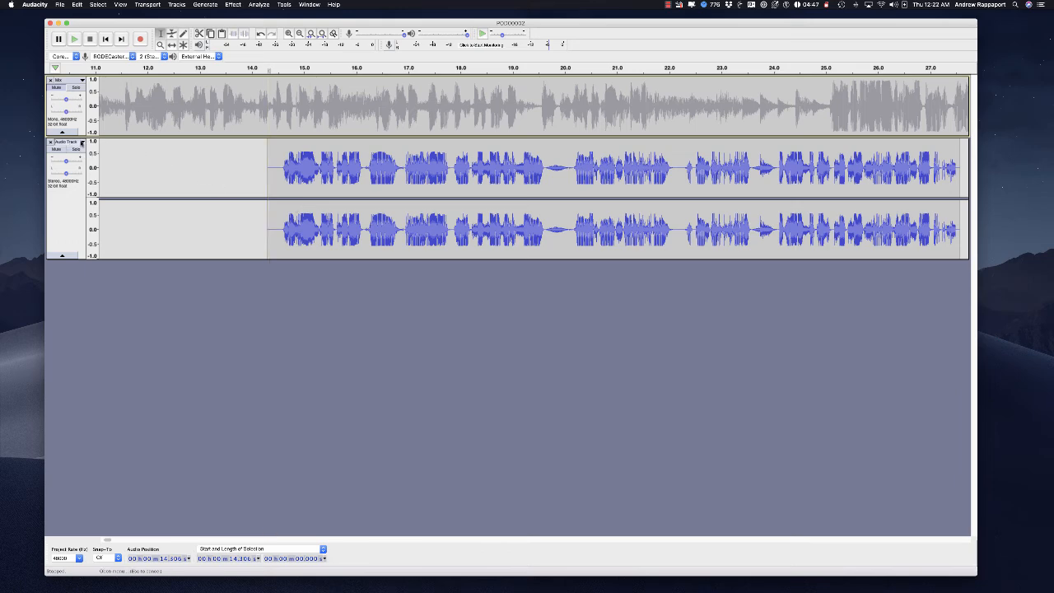
{"action": "left_click", "coordinate": [83, 143]}
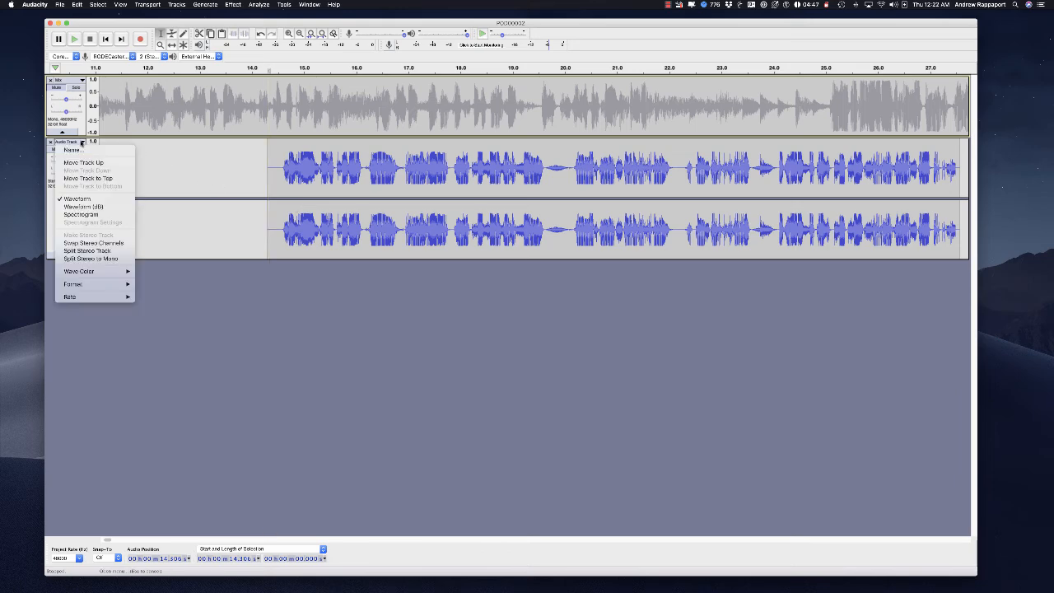
{"action": "left_click", "coordinate": [77, 259]}
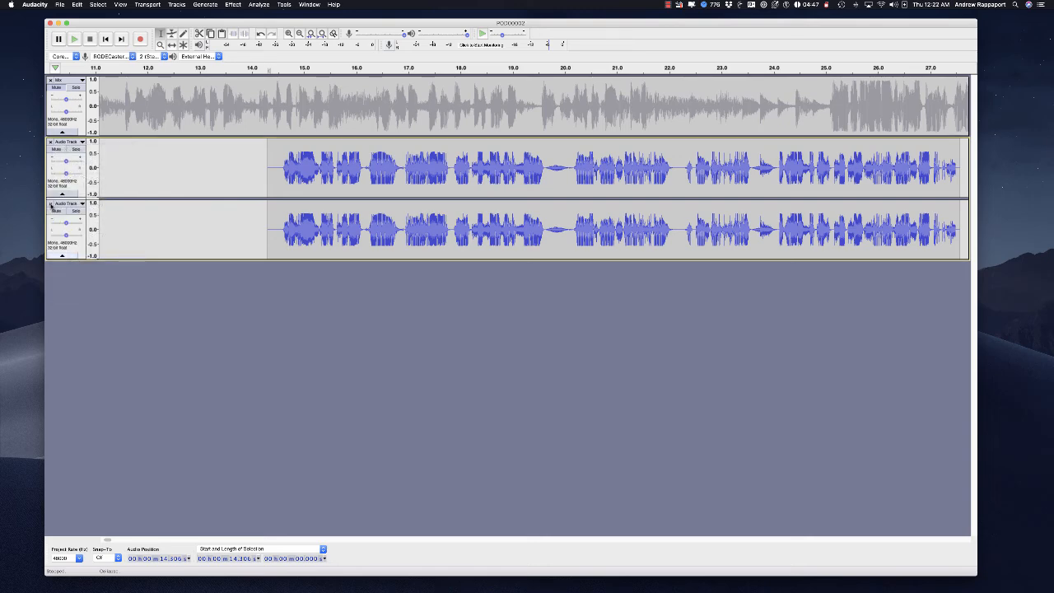
Step: Remove the lower duplicate mono track and cut about 0.3 s of silence from the start of the remaining voice clip
{"action": "left_click", "coordinate": [50, 204]}
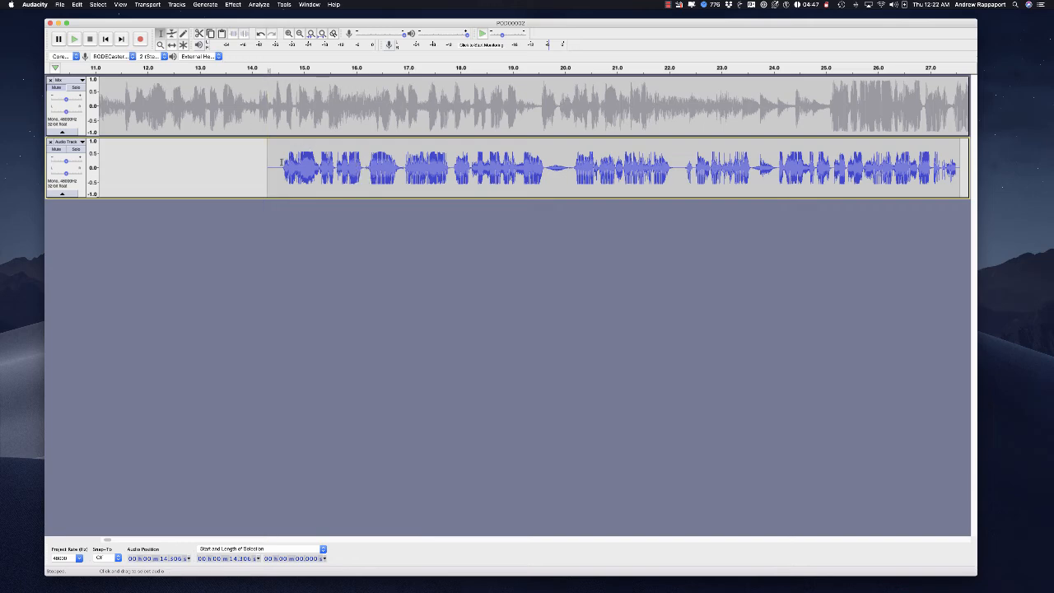
{"action": "left_click_drag", "start_coordinate": [282, 162], "coordinate": [266, 162]}
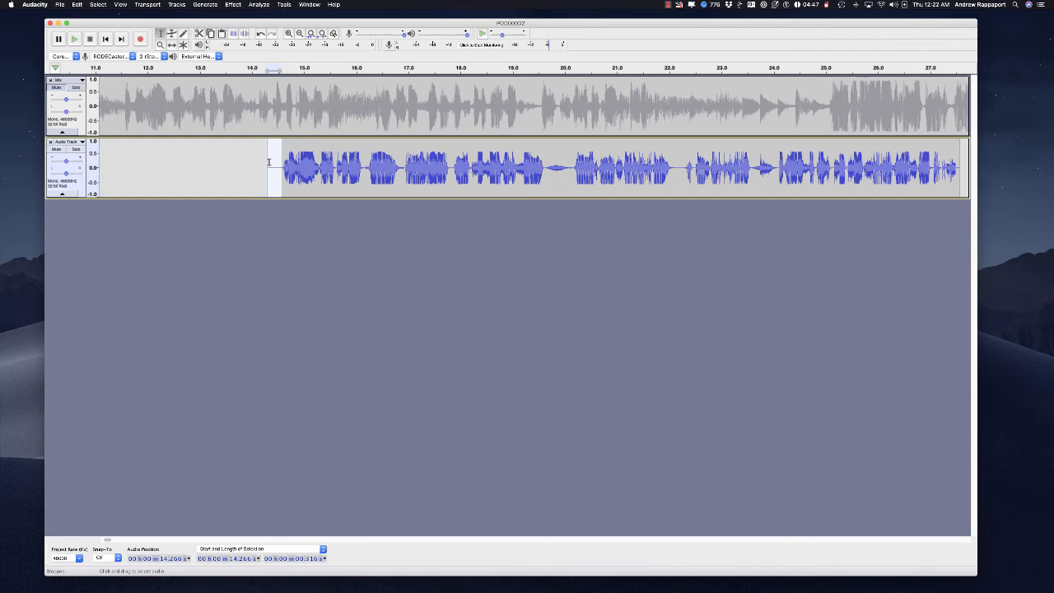
{"action": "key", "text": "Delete"}
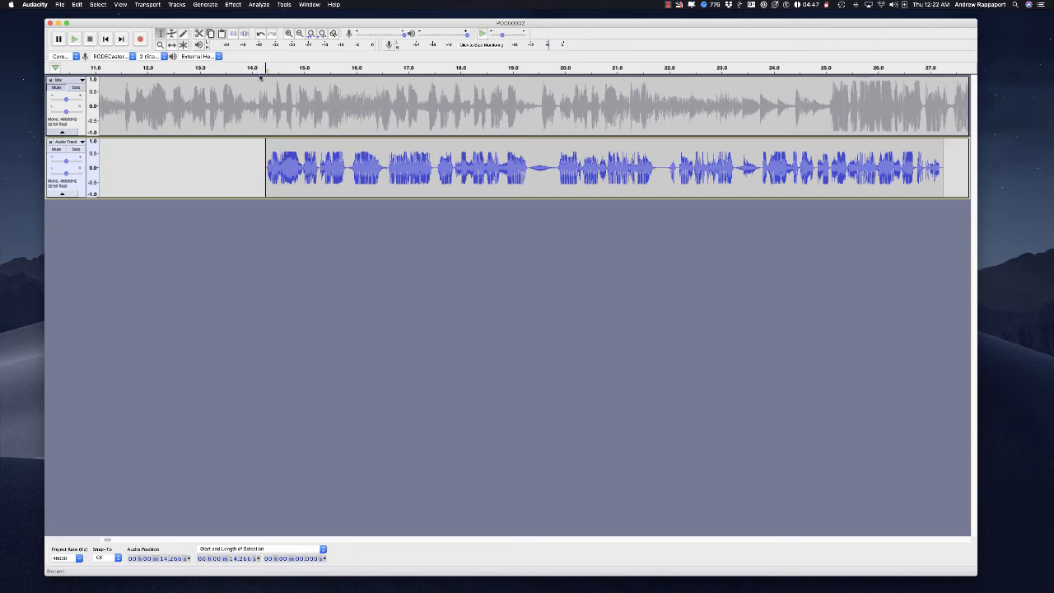
Step: Move the voice clip to near the start of the timeline with the Time Shift Tool
{"action": "scroll", "coordinate": [236, 130], "scroll_direction": "left", "scroll_amount": 2}
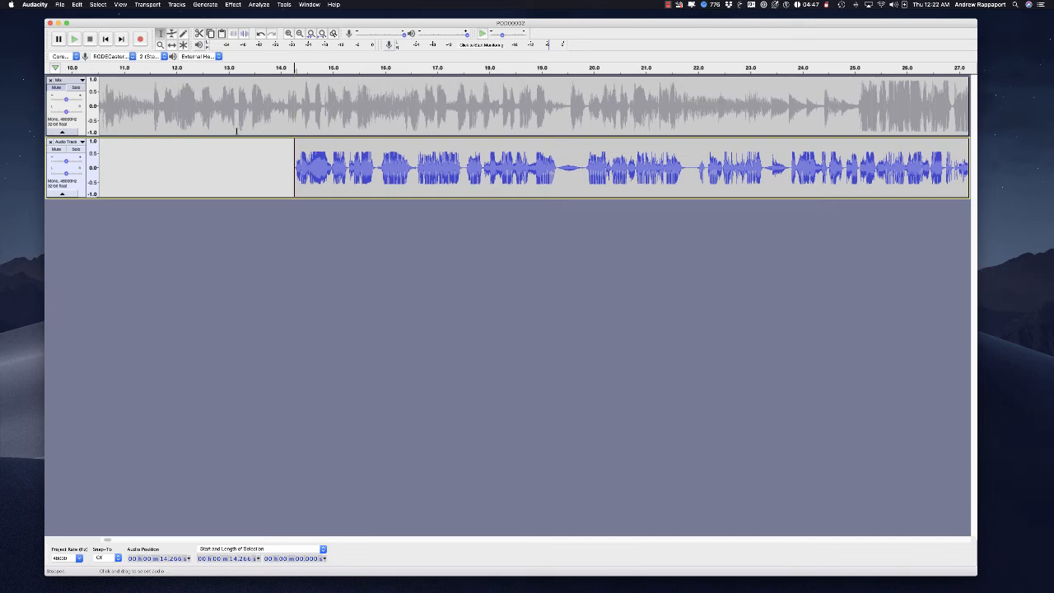
{"action": "scroll", "coordinate": [236, 130], "scroll_direction": "left", "scroll_amount": 10}
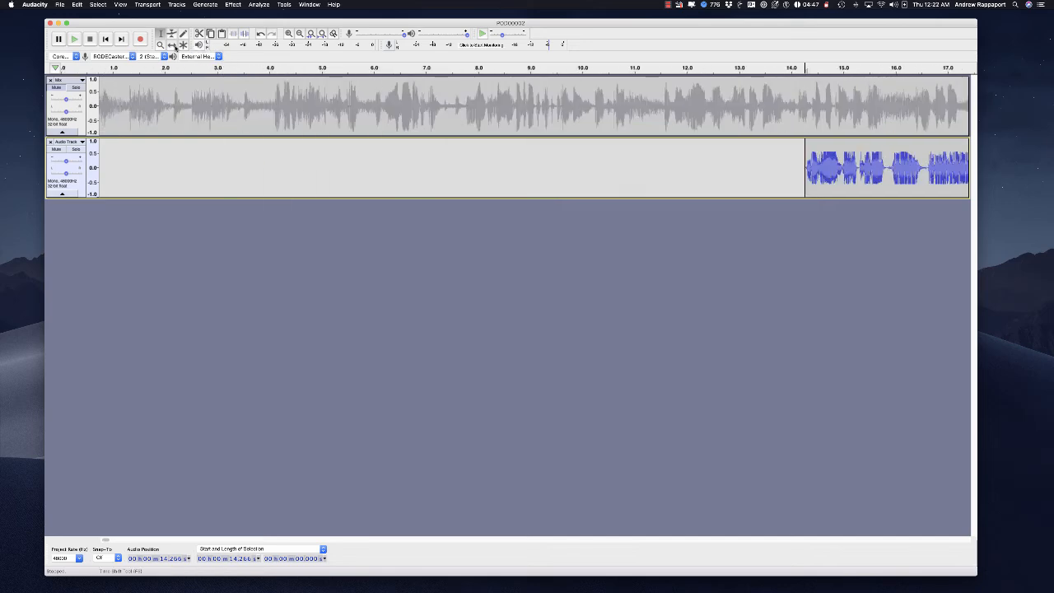
{"action": "left_click", "coordinate": [171, 45]}
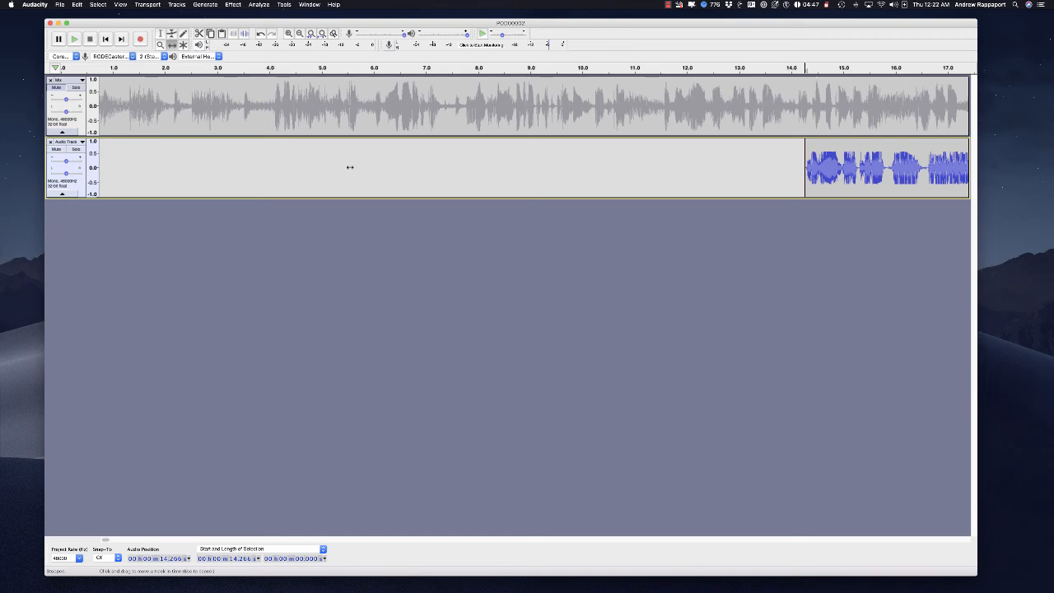
{"action": "left_click_drag", "start_coordinate": [350, 167], "coordinate": [95, 167]}
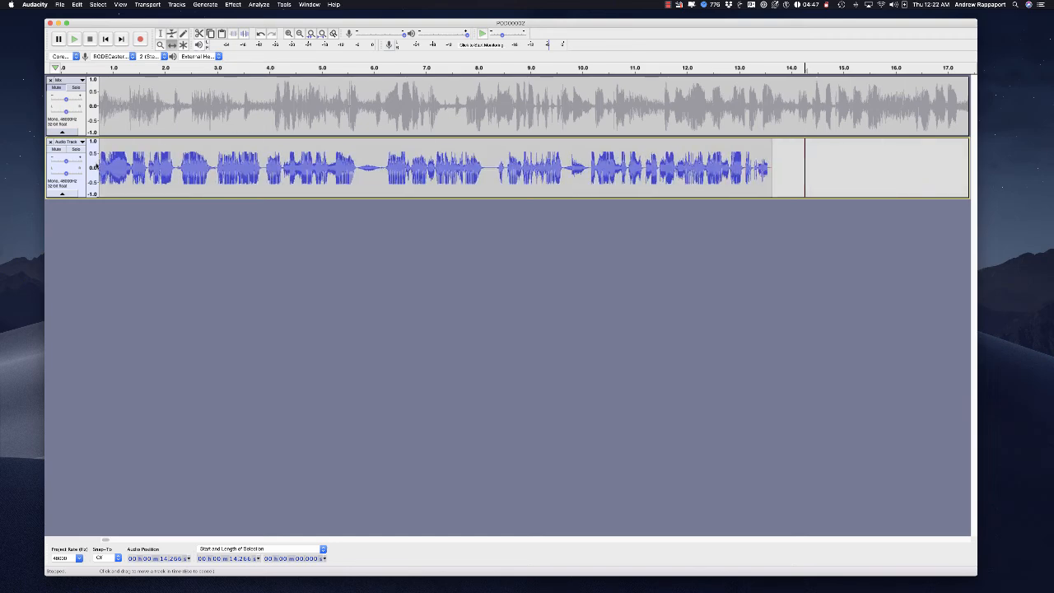
Step: Delete the section of the voice track about 0.78 s long starting at about 2.2 s with the Selection Tool
{"action": "left_click", "coordinate": [161, 34]}
{"action": "left_click_drag", "start_coordinate": [177, 165], "coordinate": [213, 158]}
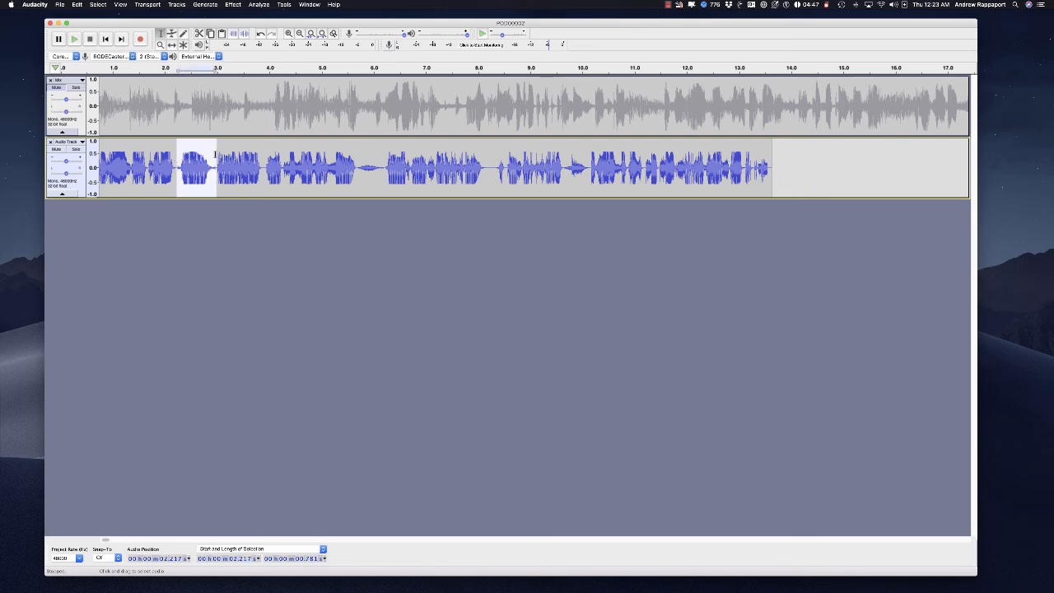
{"action": "key", "text": "Delete"}
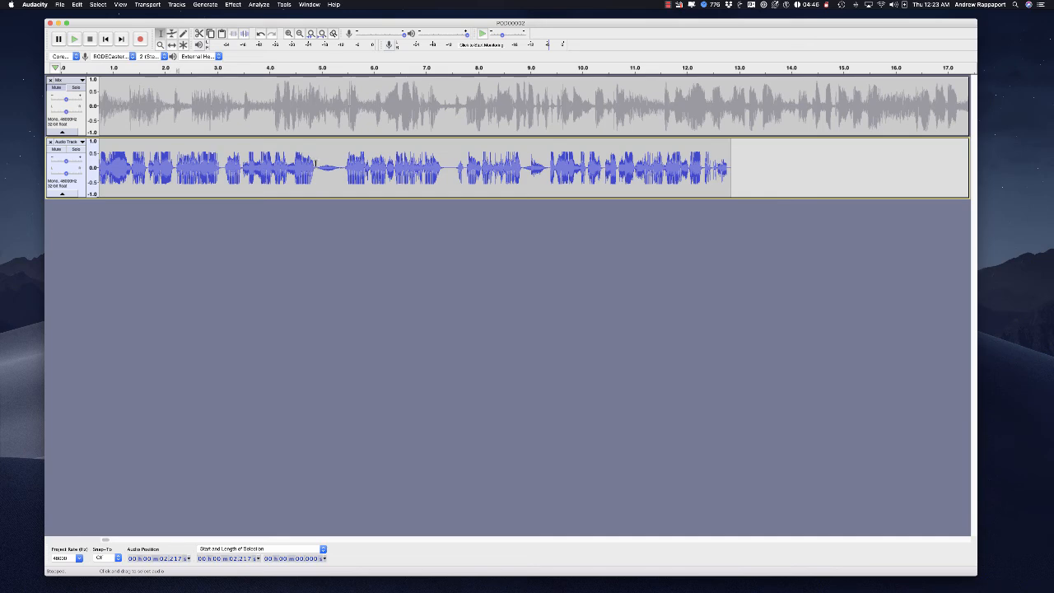
Step: Play the voice track from about 1.8 s and delete the quiet sound about 0.47 s long at about 4.9 s
{"action": "left_click_drag", "start_coordinate": [315, 164], "coordinate": [339, 158]}
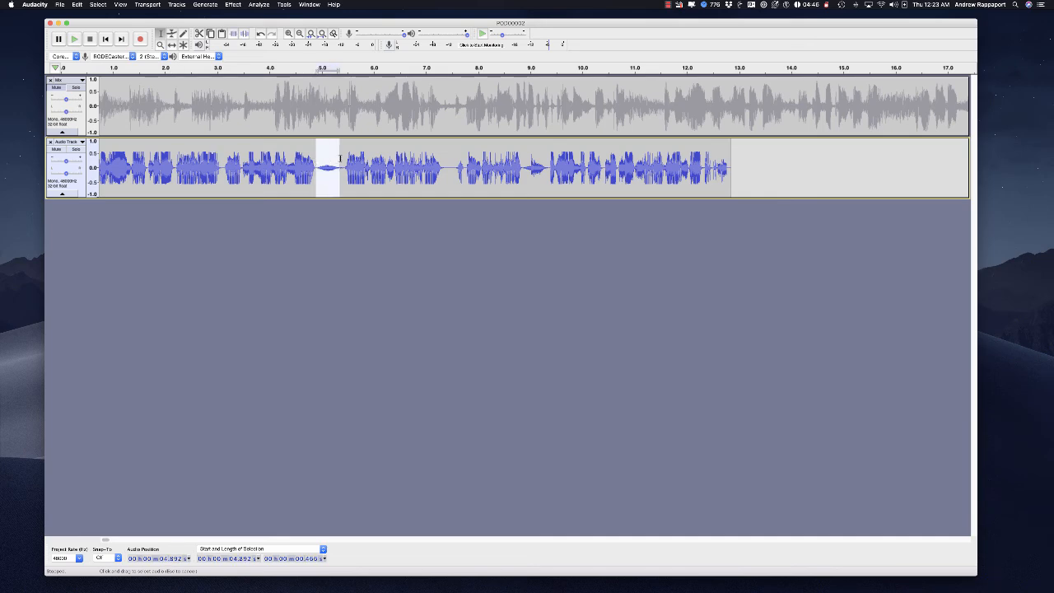
{"action": "left_click", "coordinate": [155, 159]}
{"action": "key", "text": "space"}
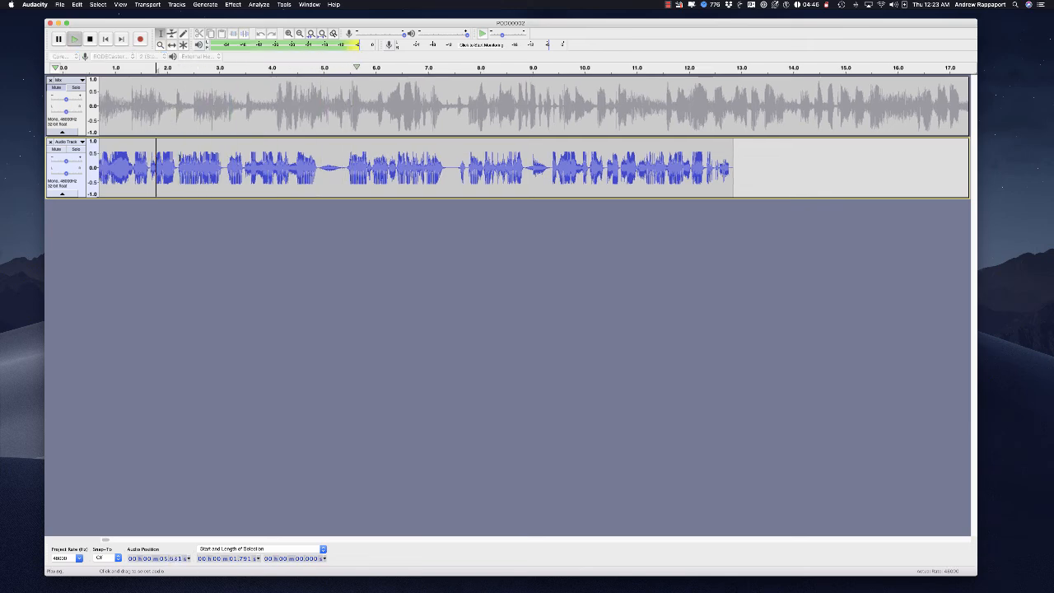
{"action": "key", "text": "space"}
{"action": "left_click_drag", "start_coordinate": [318, 158], "coordinate": [340, 156]}
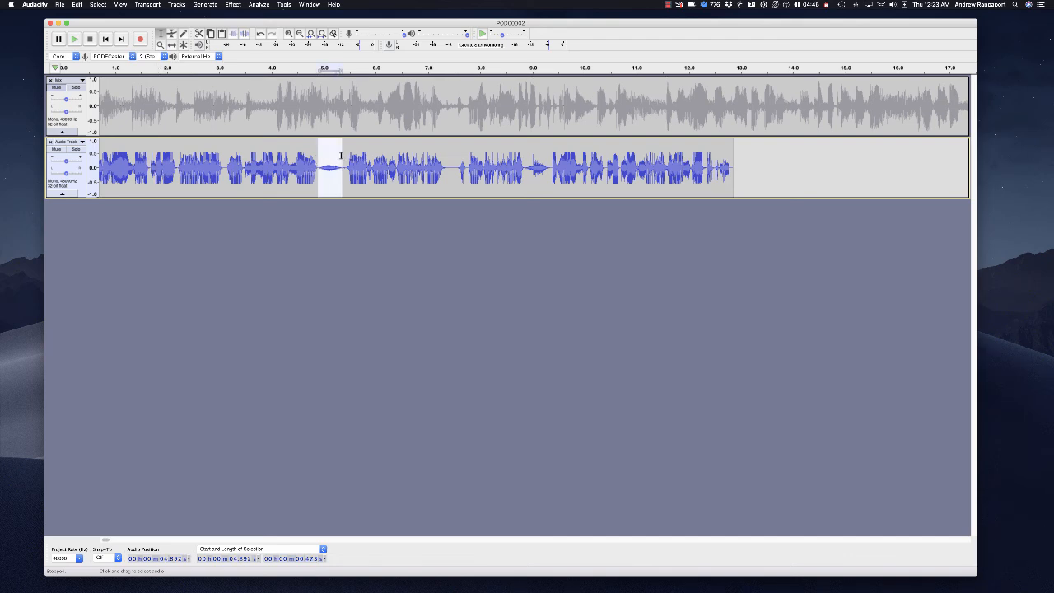
{"action": "key", "text": "Delete"}
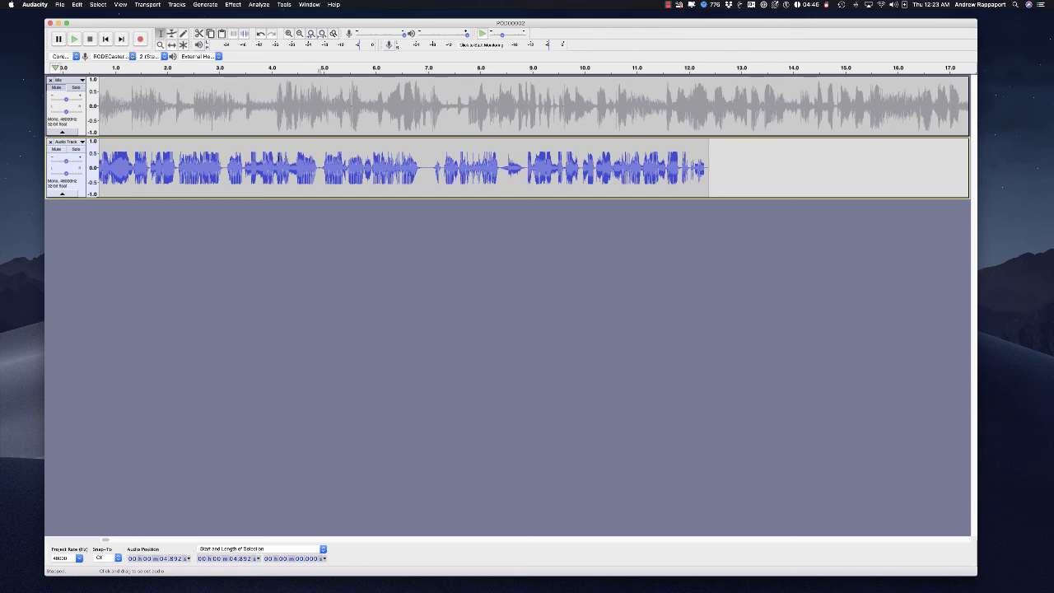
Step: Play the voice track from about 4.1 s and delete the quiet sound at about 8.4 s
{"action": "left_click", "coordinate": [278, 165]}
{"action": "key", "text": "space"}
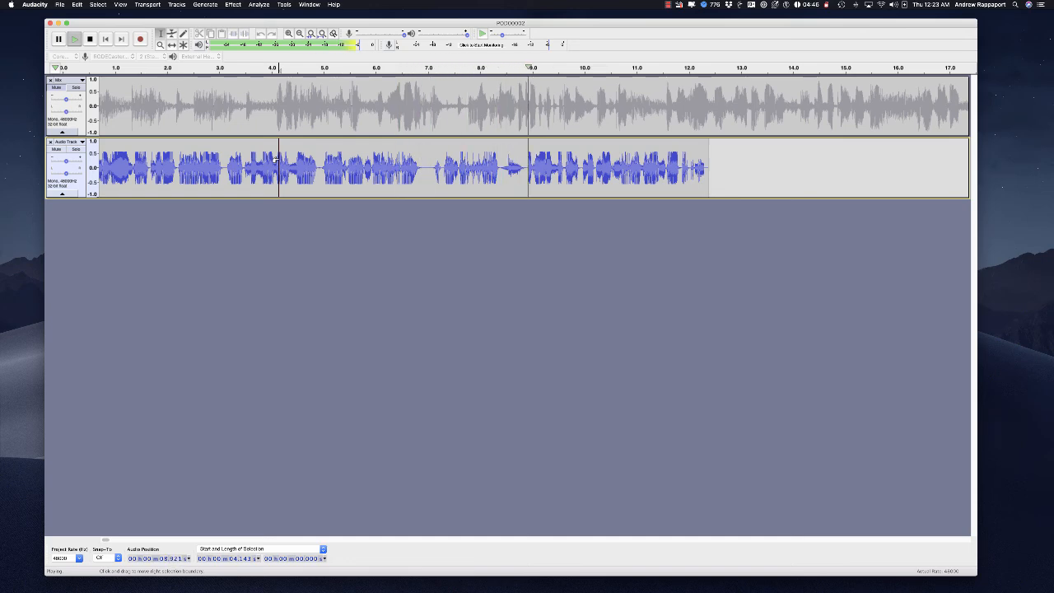
{"action": "key", "text": "space"}
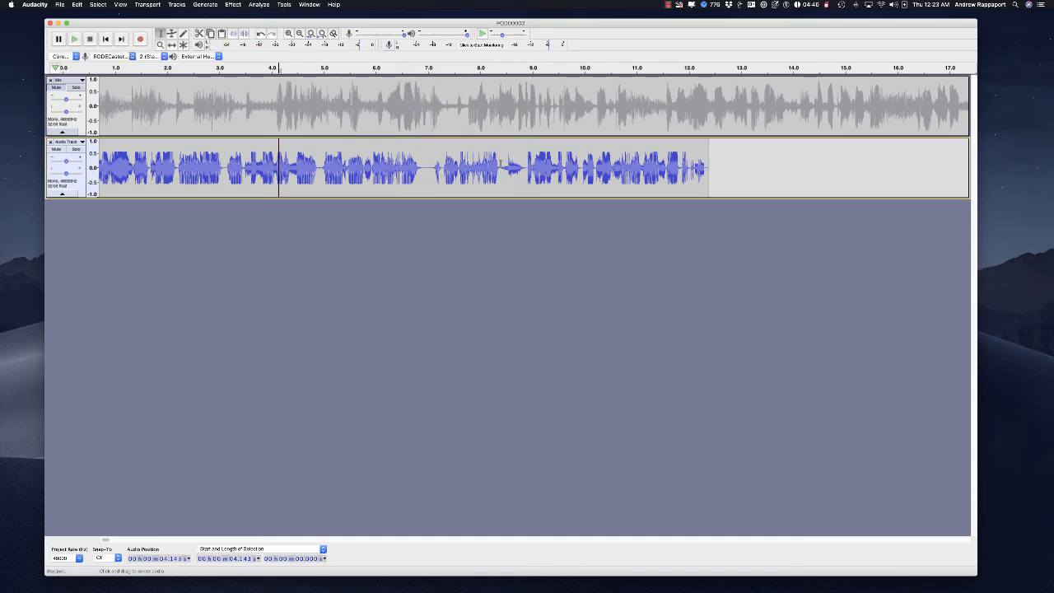
{"action": "left_click_drag", "start_coordinate": [501, 160], "coordinate": [521, 156]}
{"action": "key", "text": "Delete"}
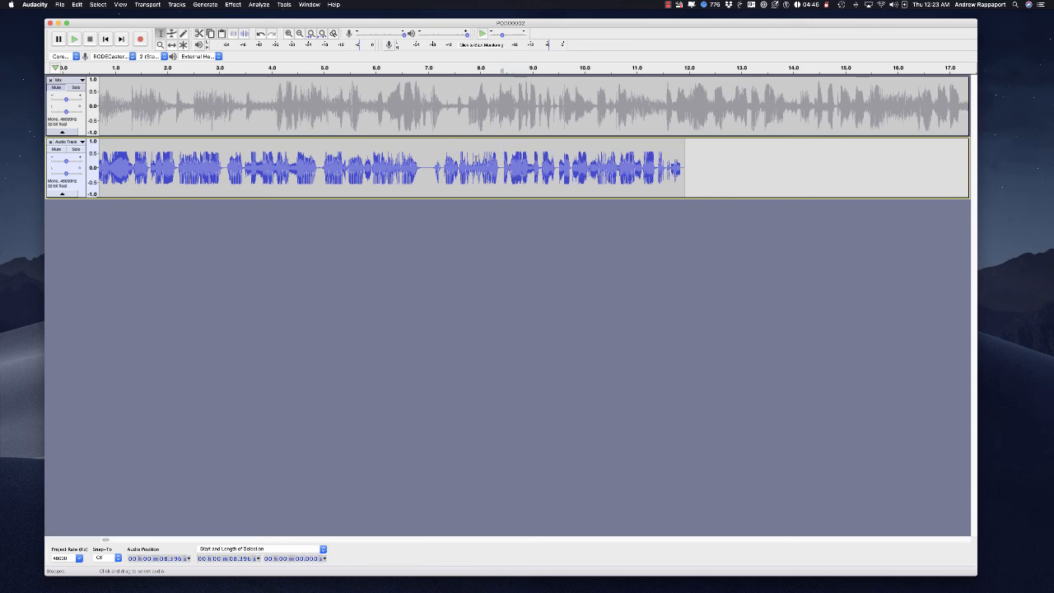
Step: Play the voice track from about 7.9 s to check the last cut
{"action": "left_click", "coordinate": [475, 159]}
{"action": "key", "text": "space"}
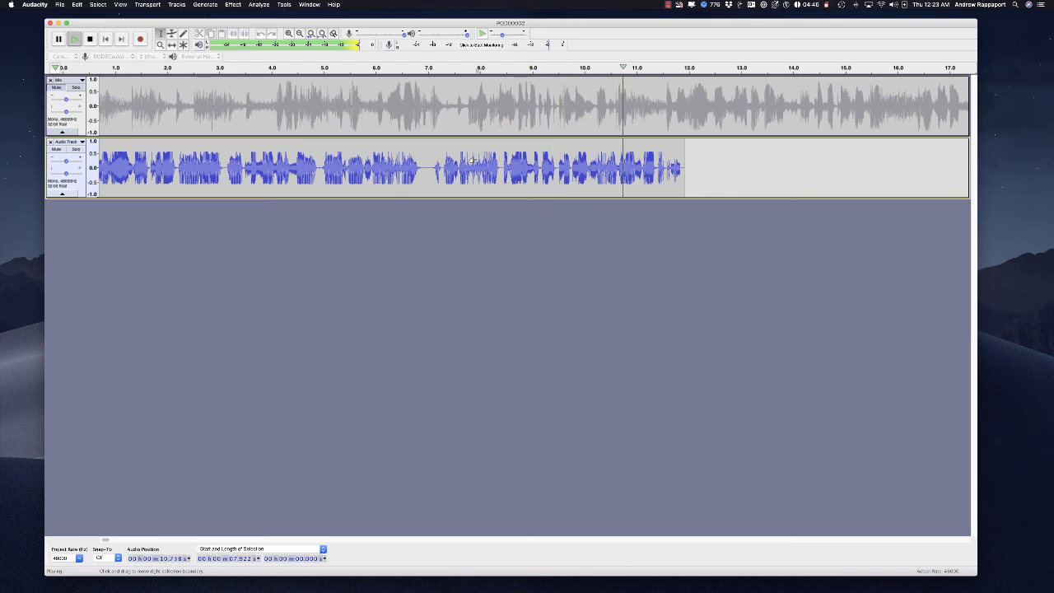
{"action": "key", "text": "space"}
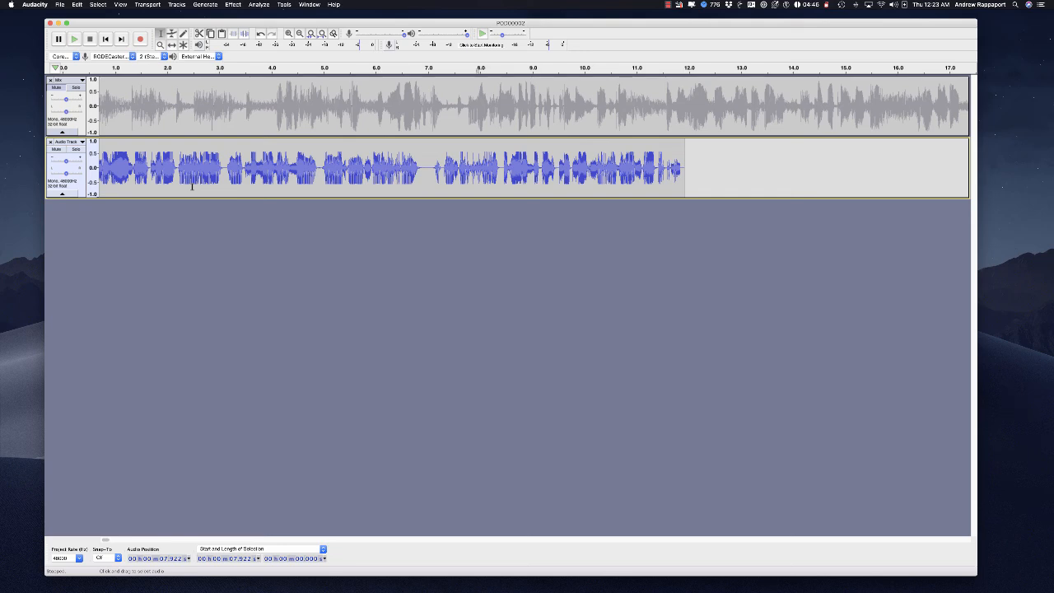
Step: Look over the available effects and remove the edited voice track from the project
{"action": "left_click", "coordinate": [234, 5]}
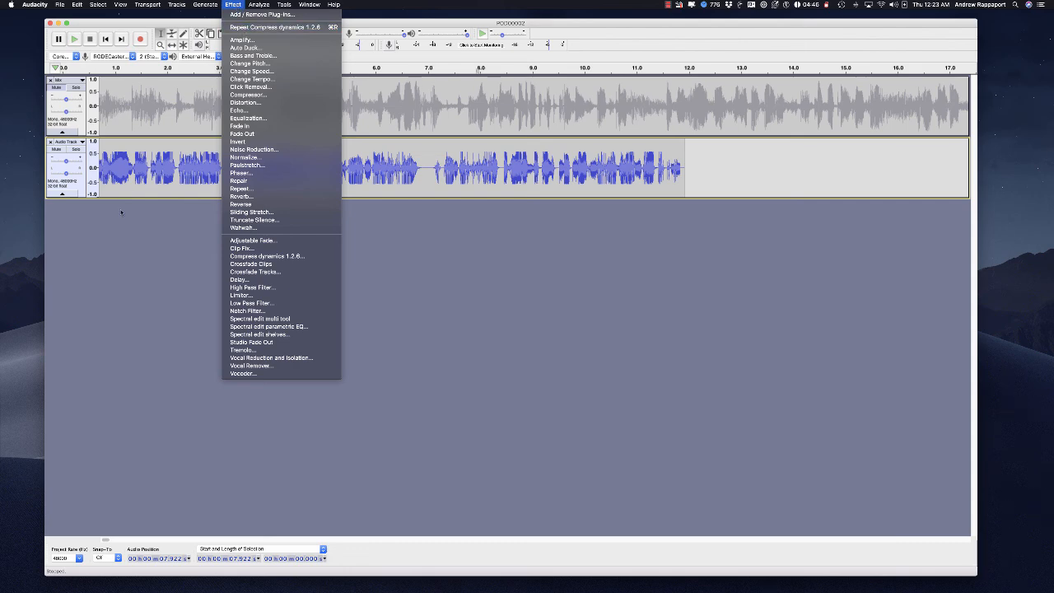
{"action": "key", "text": "super+r"}
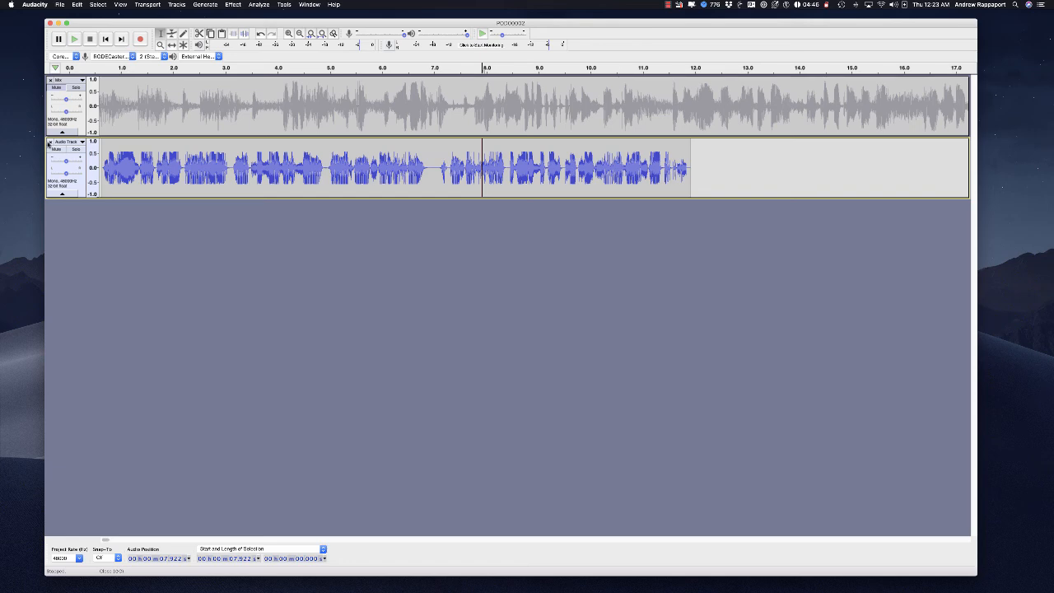
{"action": "left_click", "coordinate": [50, 141]}
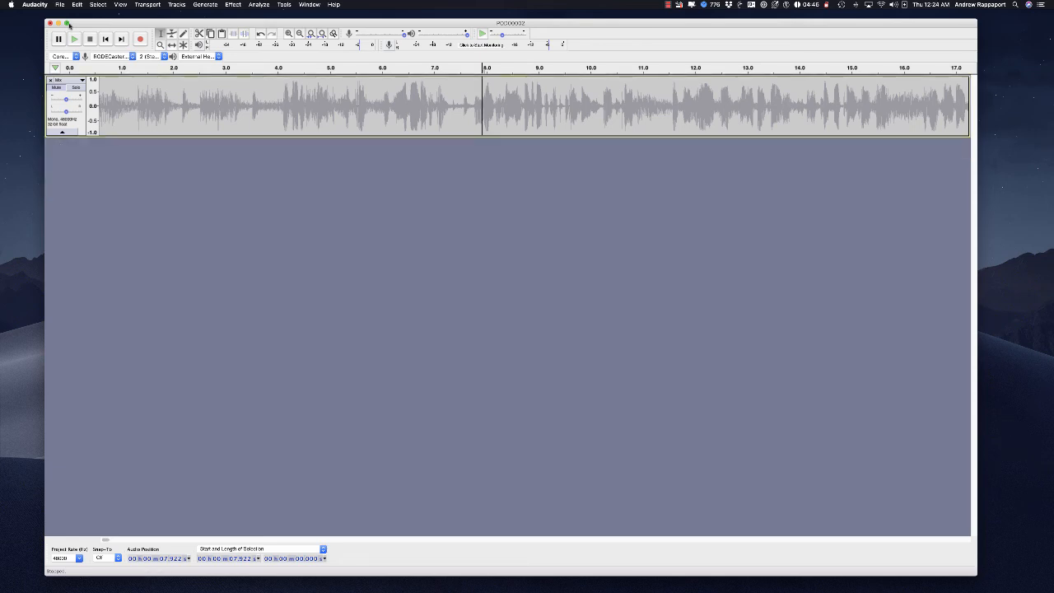
Step: Try to export the project as MP3 and unmute the Mix track
{"action": "left_click", "coordinate": [61, 5]}
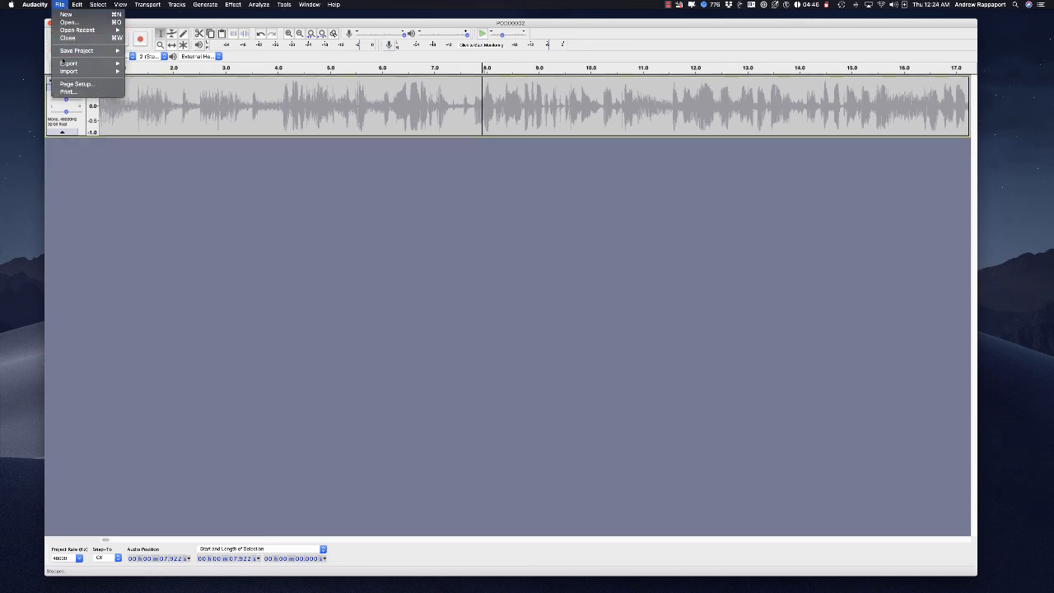
{"action": "mouse_move", "coordinate": [69, 63]}
{"action": "left_click", "coordinate": [142, 66]}
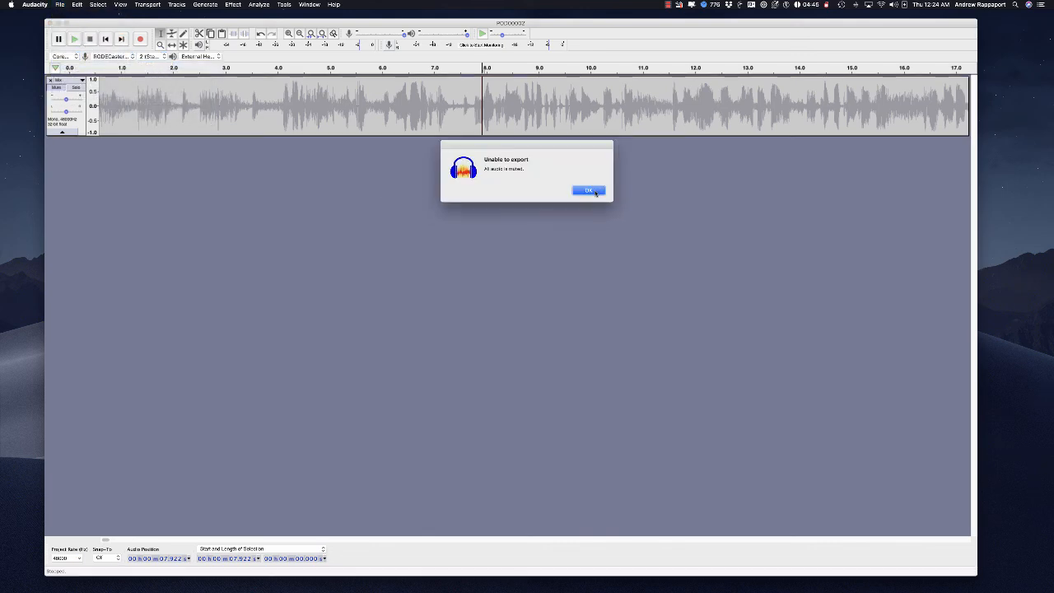
{"action": "left_click", "coordinate": [589, 190]}
{"action": "left_click", "coordinate": [61, 89]}
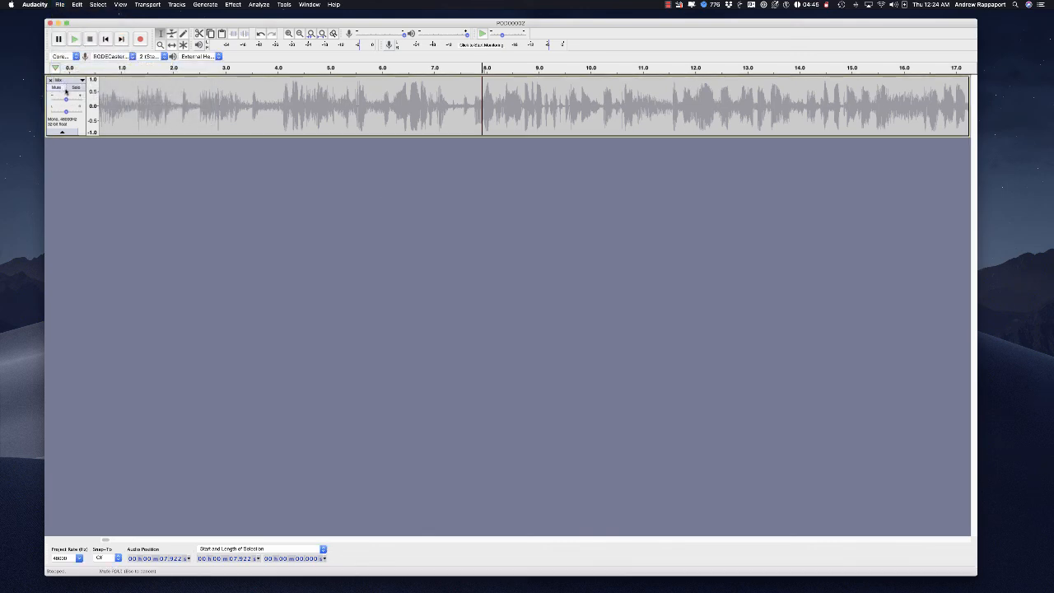
Step: Review the MP3 export settings and existing episode file names, reuse the Judges episode's name, and cancel the export
{"action": "left_click", "coordinate": [59, 4]}
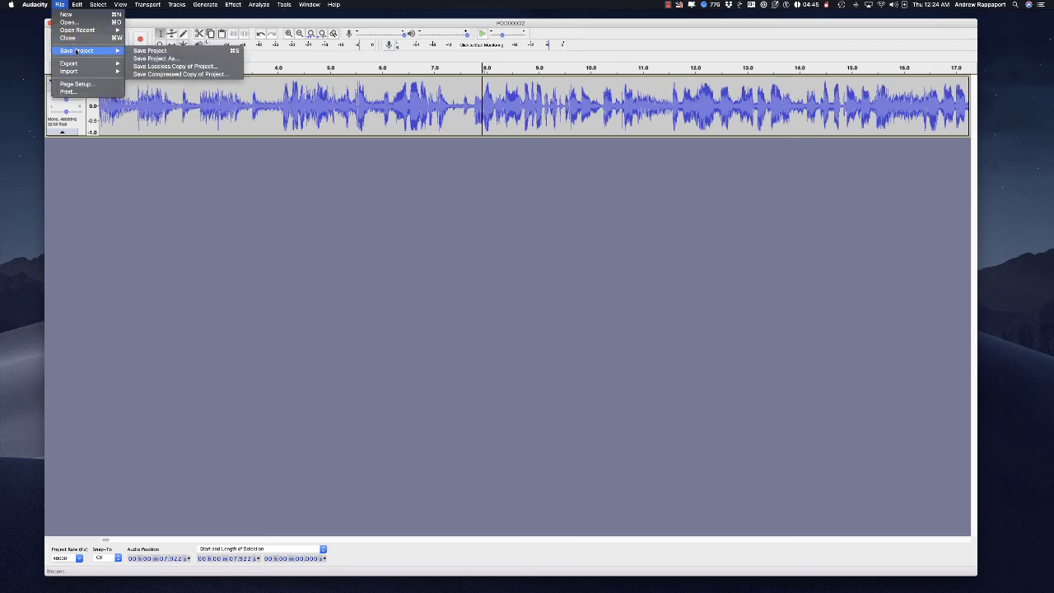
{"action": "mouse_move", "coordinate": [70, 63]}
{"action": "left_click", "coordinate": [144, 65]}
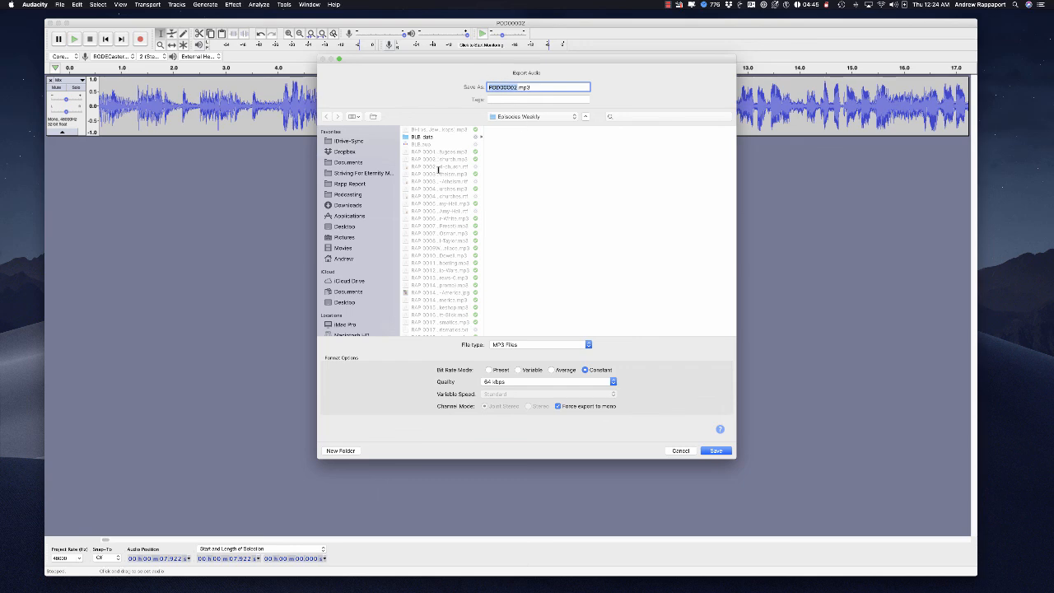
{"action": "scroll", "coordinate": [439, 168], "scroll_direction": "down", "scroll_amount": 15}
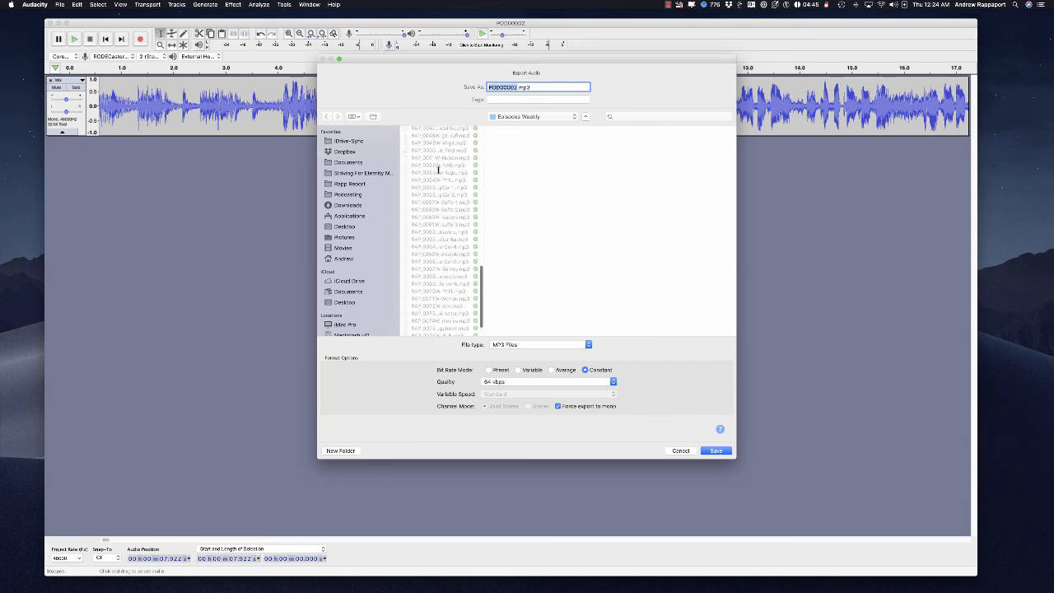
{"action": "scroll", "coordinate": [439, 171], "scroll_direction": "up", "scroll_amount": 3}
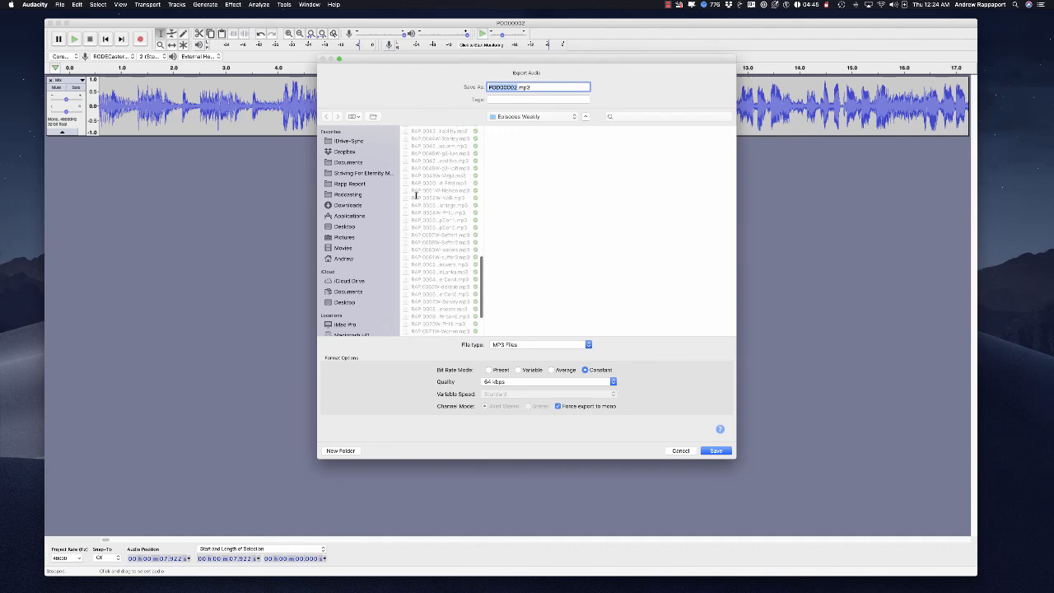
{"action": "scroll", "coordinate": [419, 185], "scroll_direction": "down", "scroll_amount": 5}
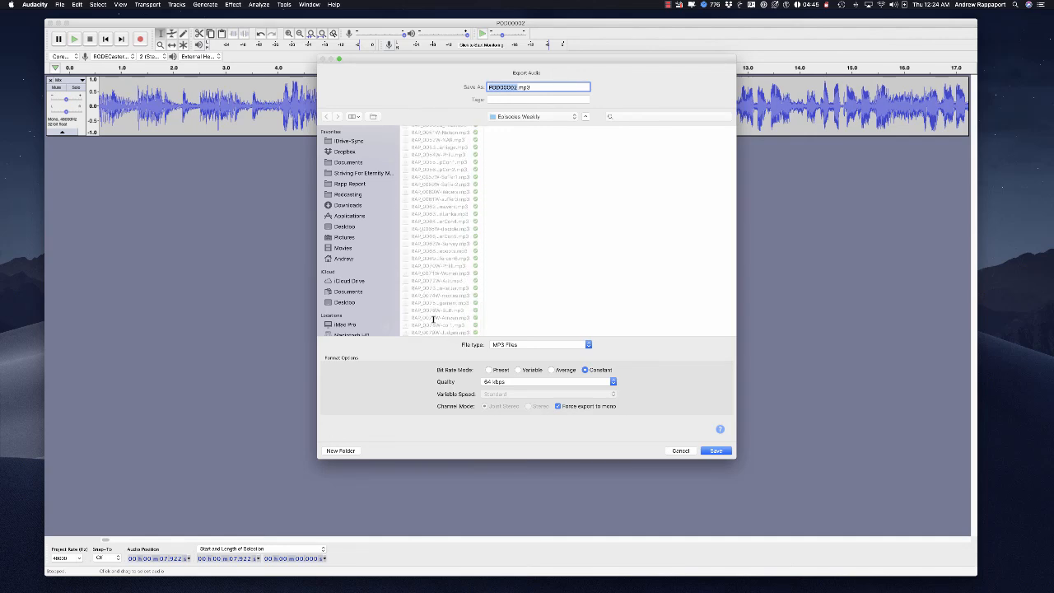
{"action": "left_click", "coordinate": [424, 333]}
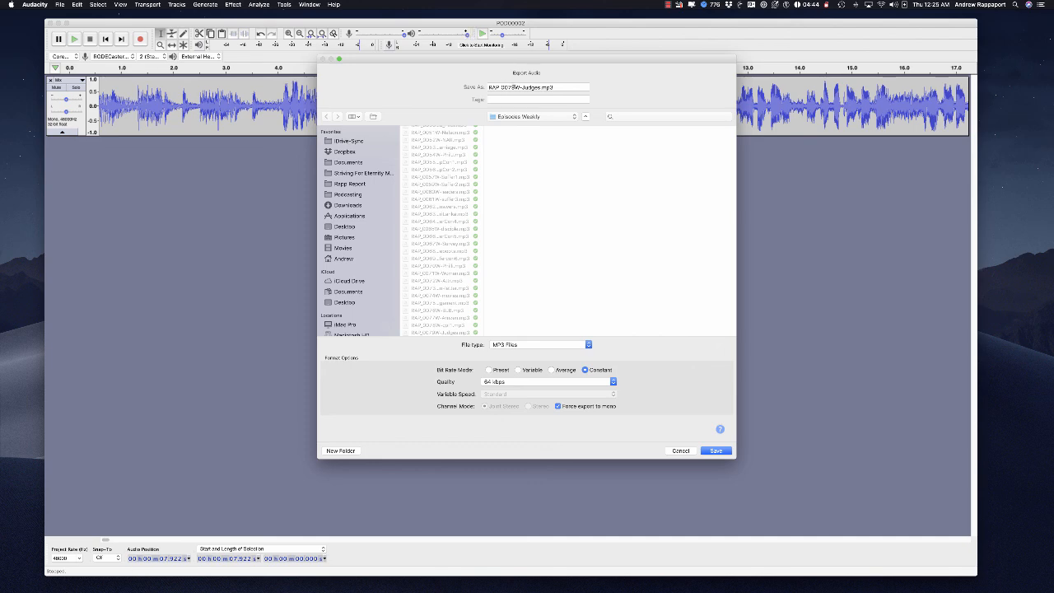
{"action": "left_click", "coordinate": [671, 451]}
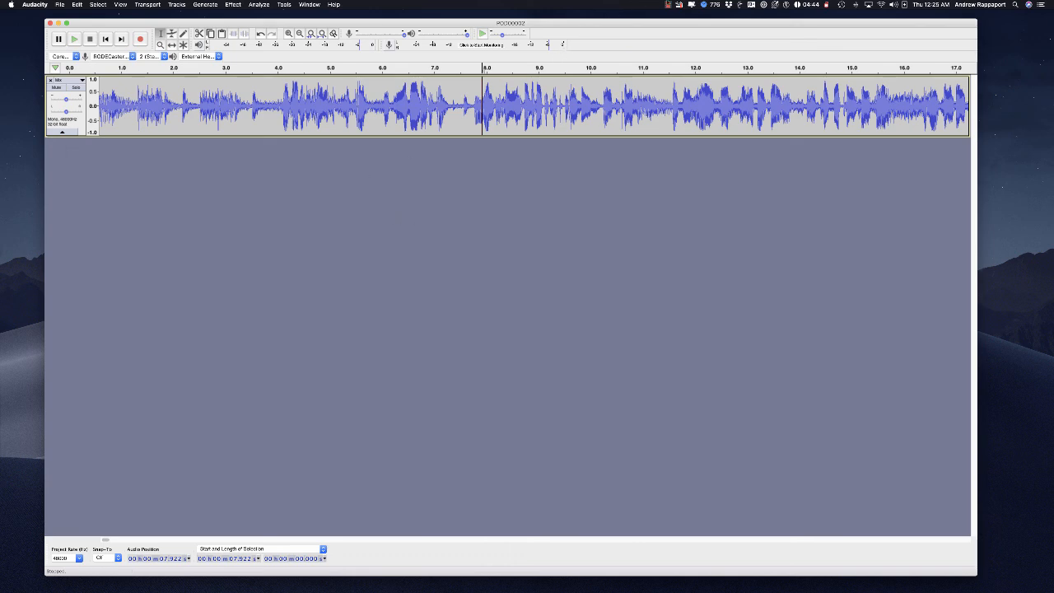
{"action": "left_click", "coordinate": [668, 5]}
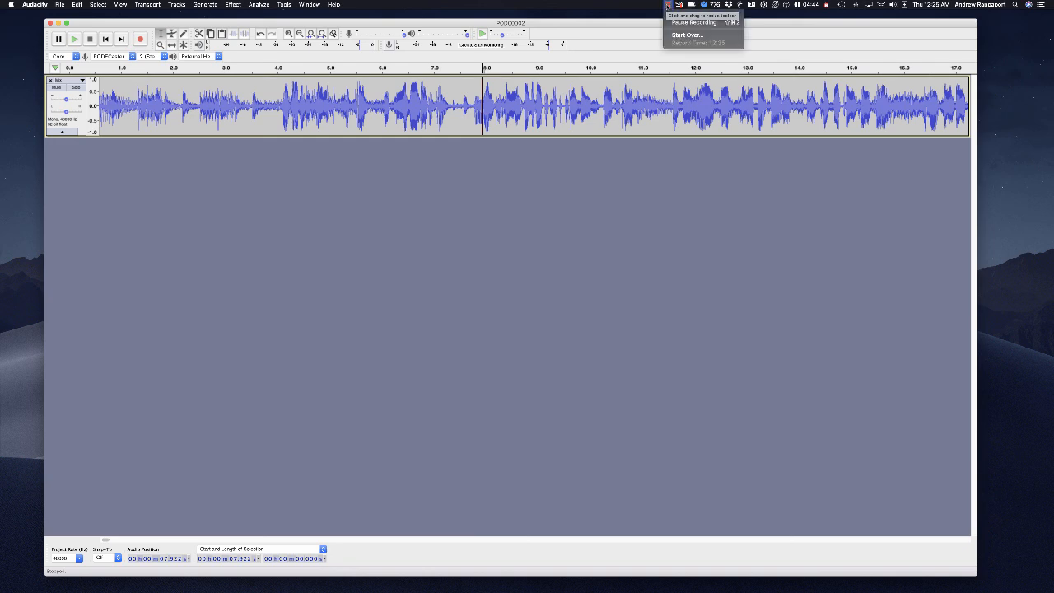